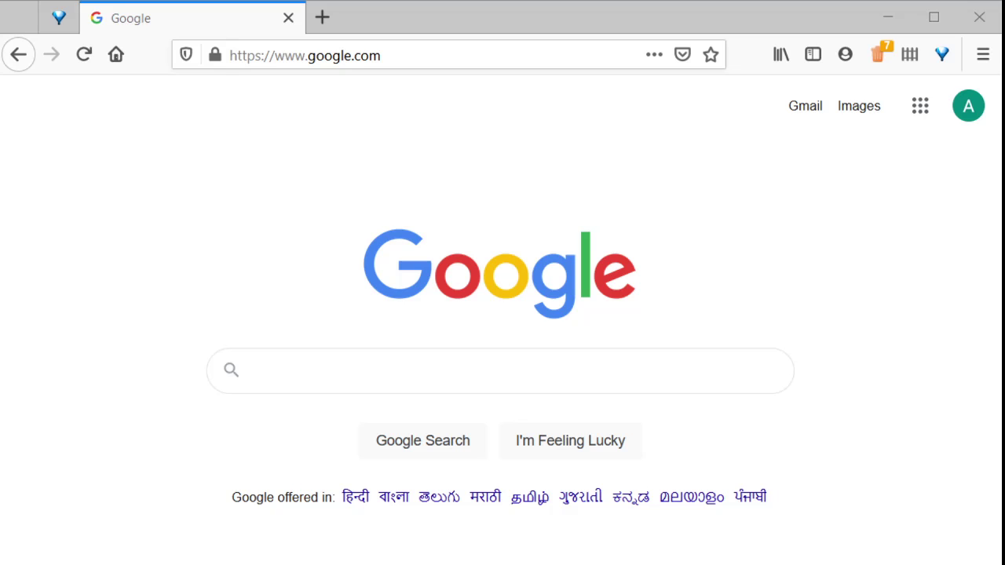
Step: Search Google for "google my business"
click(146, 206)
click(309, 377)
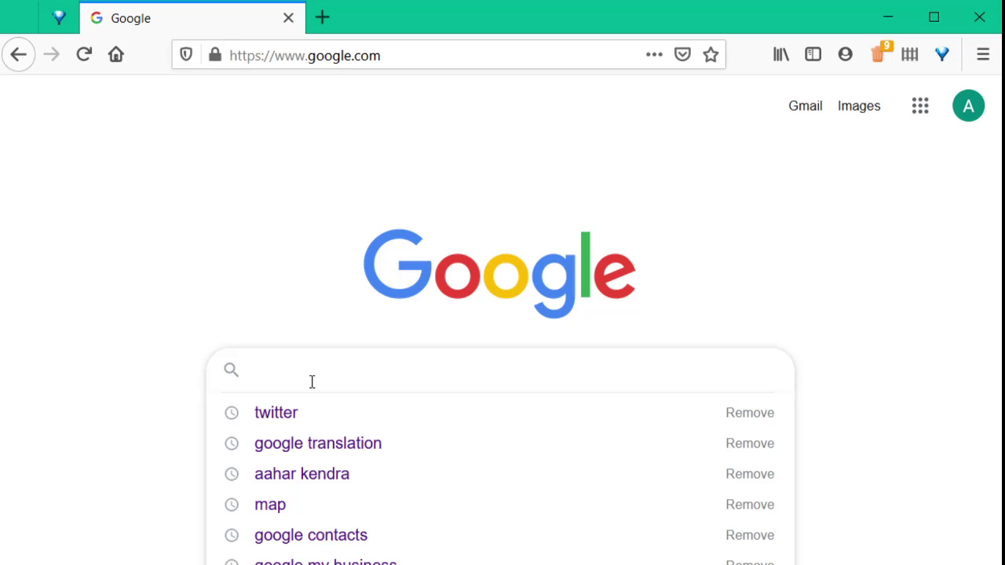
text(goog)
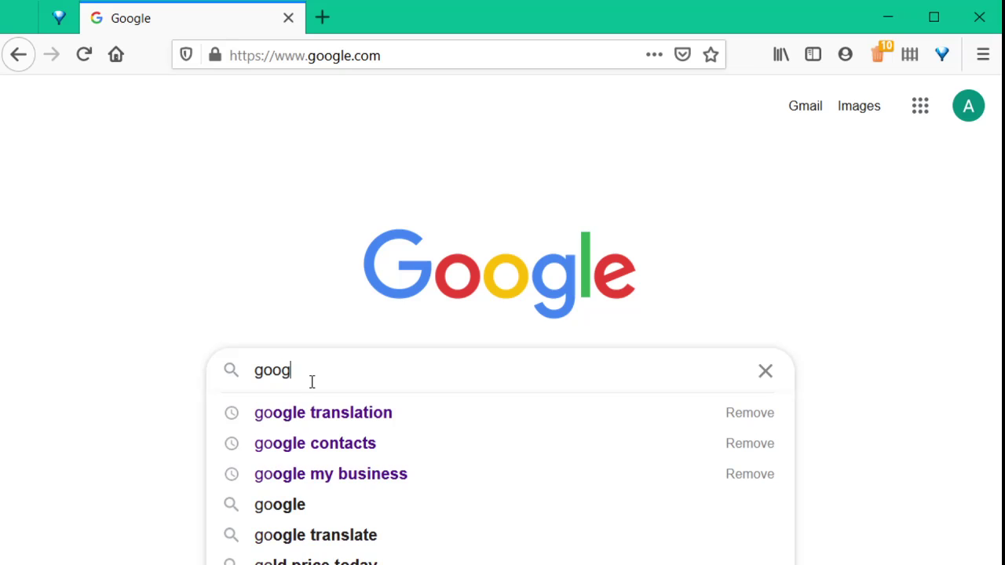
text(le my business)
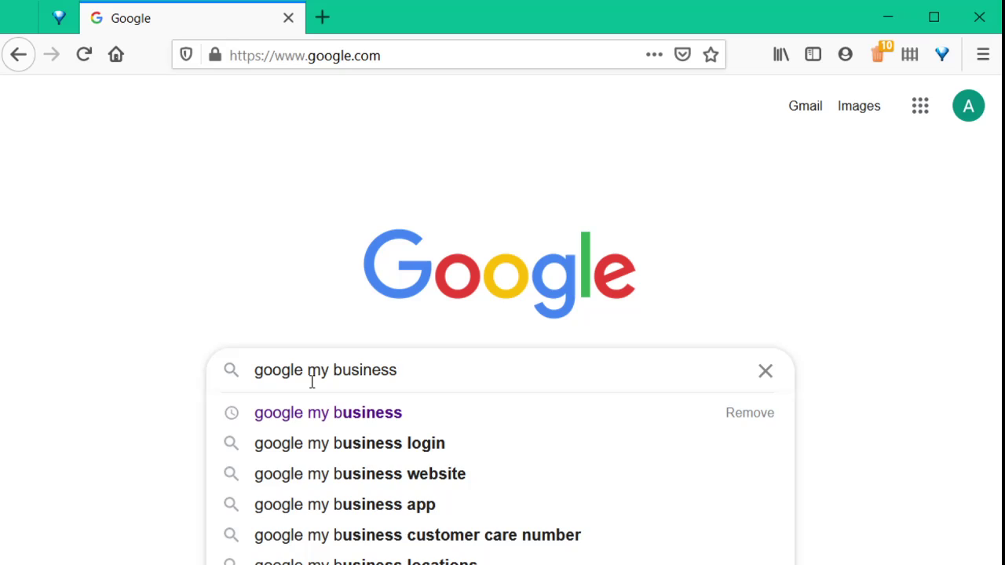
key(Return)
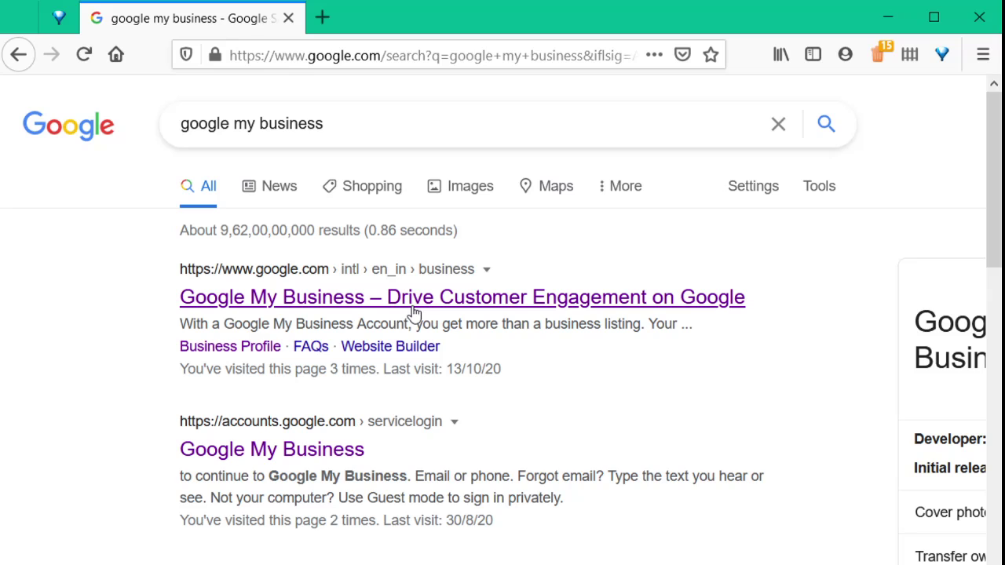
Step: Open the Google My Business overview site, sign in and start adding a new business to Google
click(307, 300)
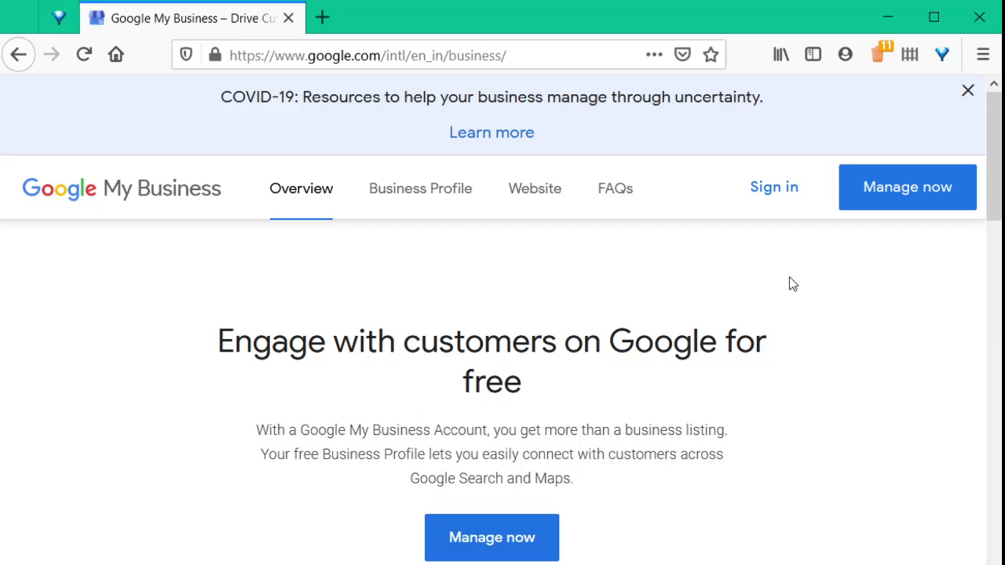
click(773, 189)
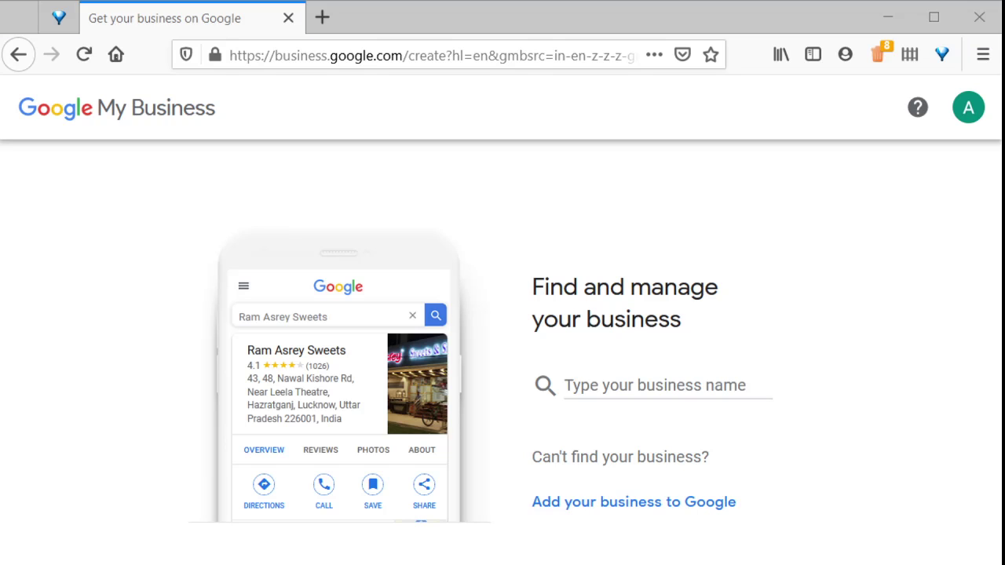
click(605, 506)
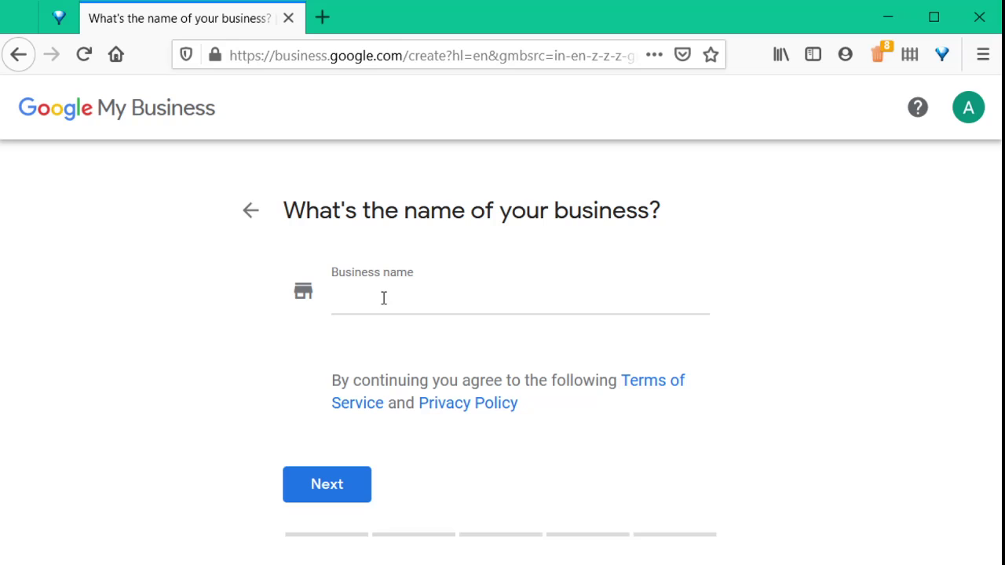
Step: Name the business "Aahaar Kendra ଆହାର କେନ୍ଦ୍ର" in English and Odia, and continue to the category question
click(384, 297)
text(A)
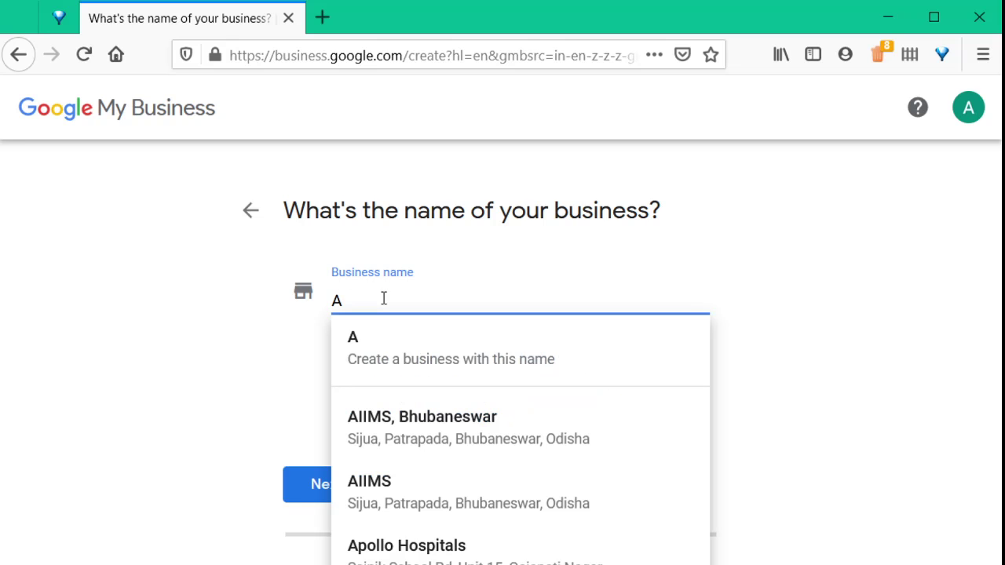
text(ahaar Kendra)
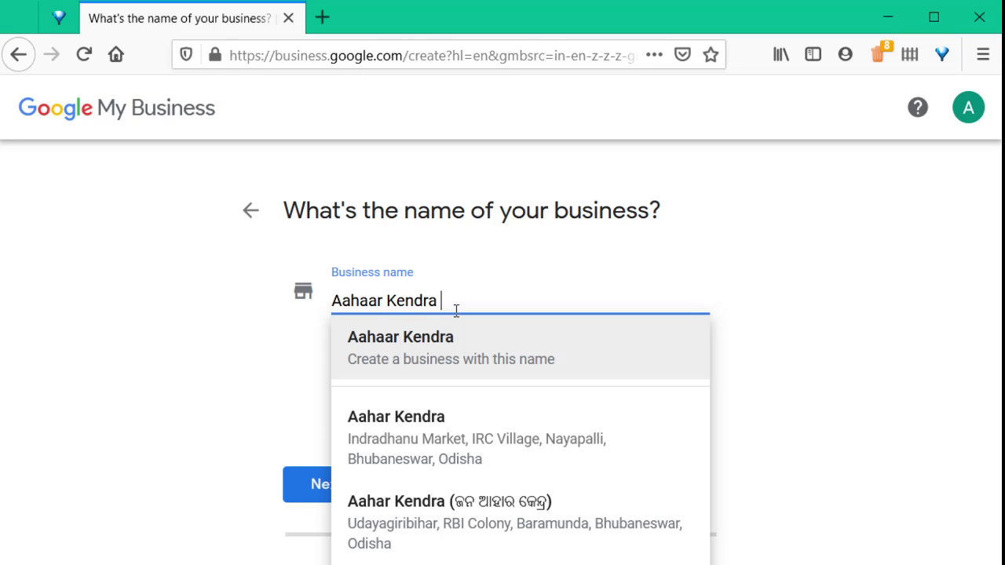
text(aa)
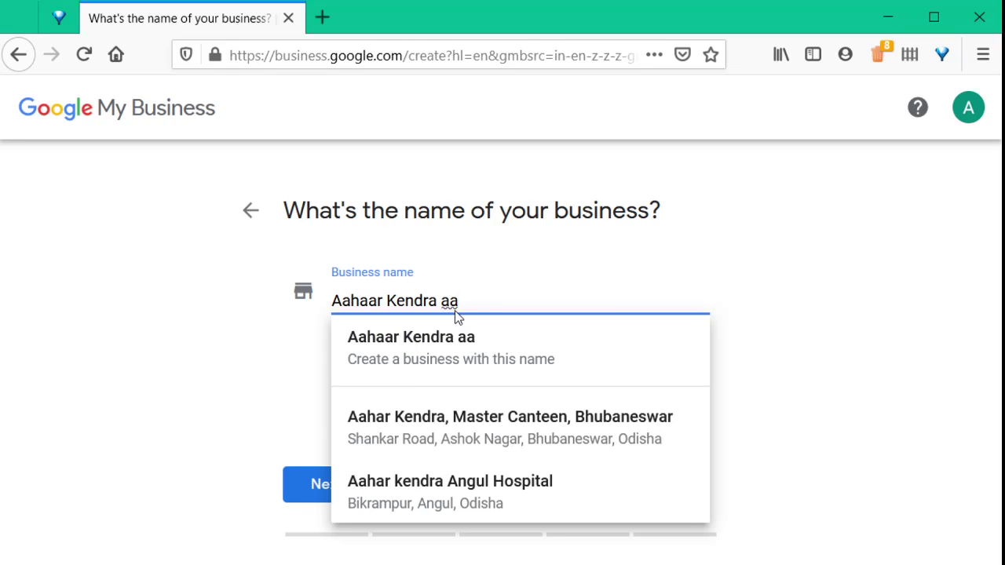
text(har )
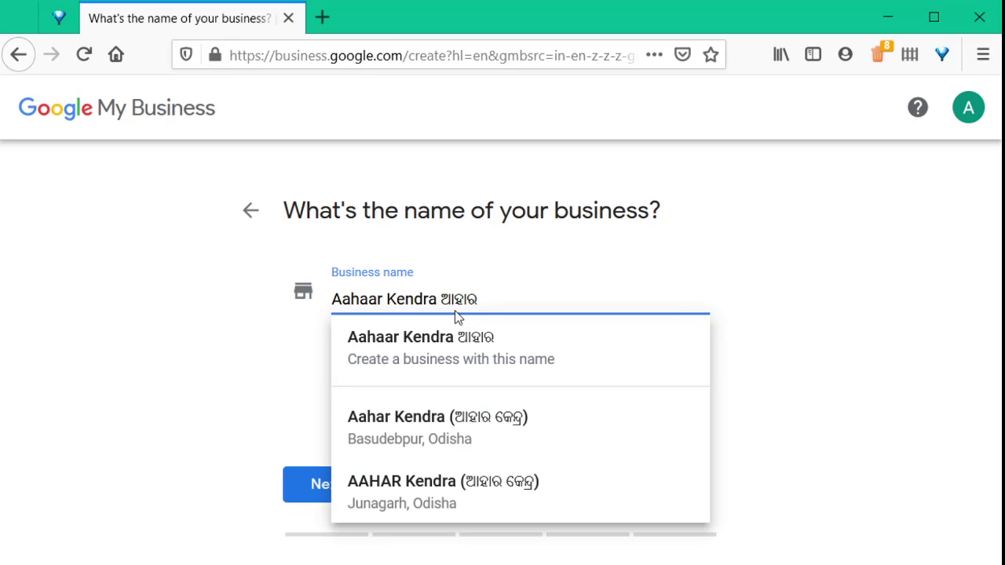
text(kendra)
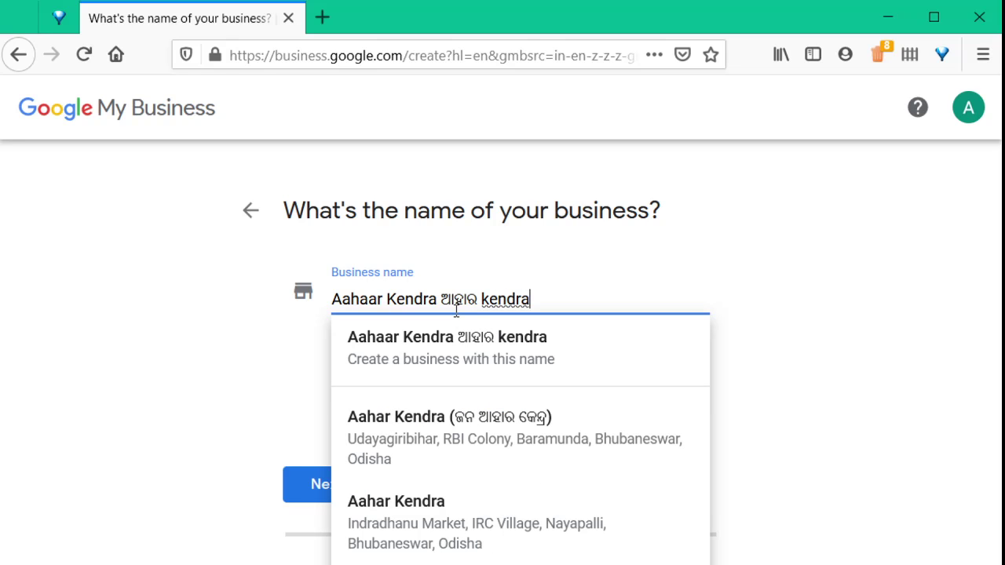
click(487, 328)
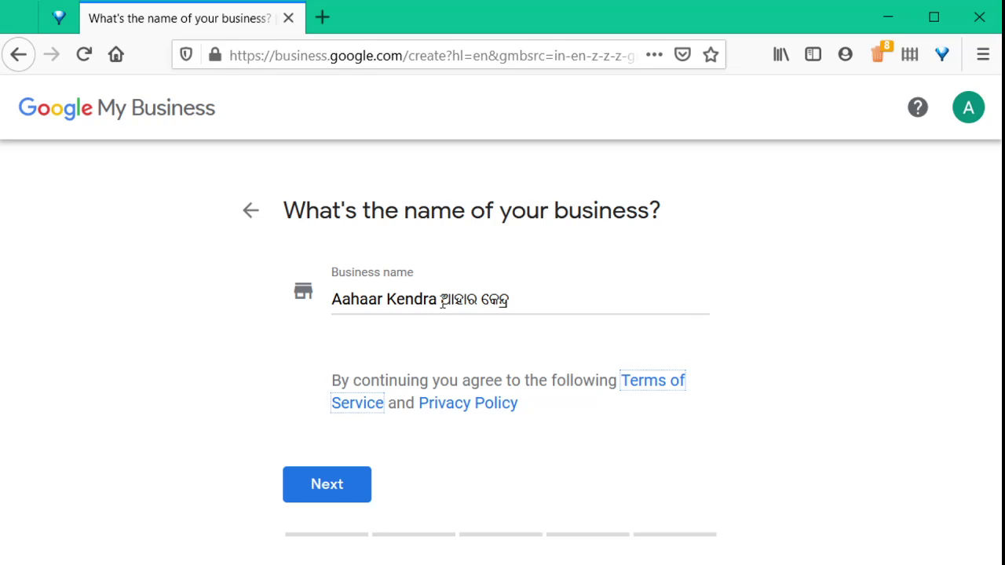
click(334, 496)
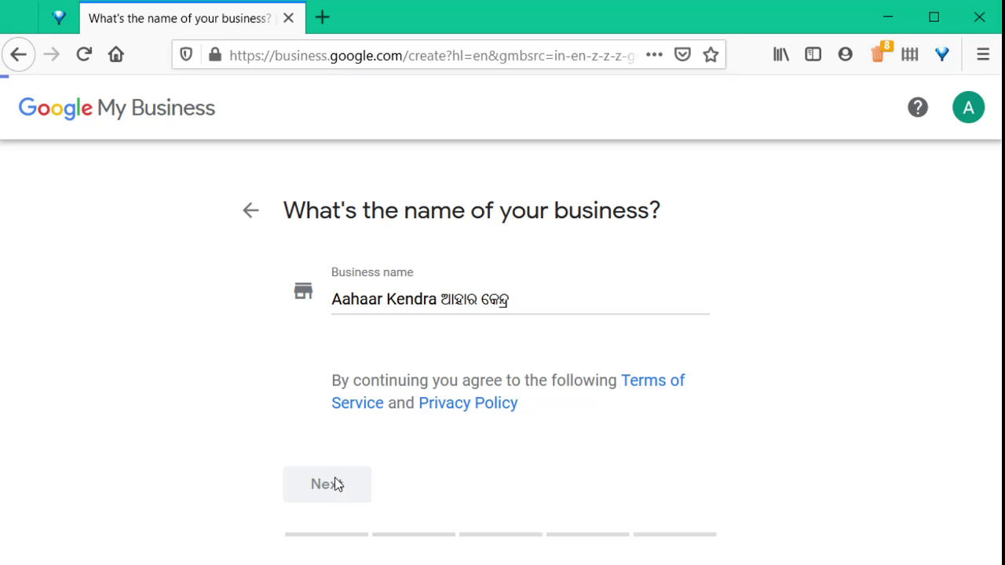
Step: Set the business category to Meal Delivery and answer Yes to adding a location customers can visit
click(367, 393)
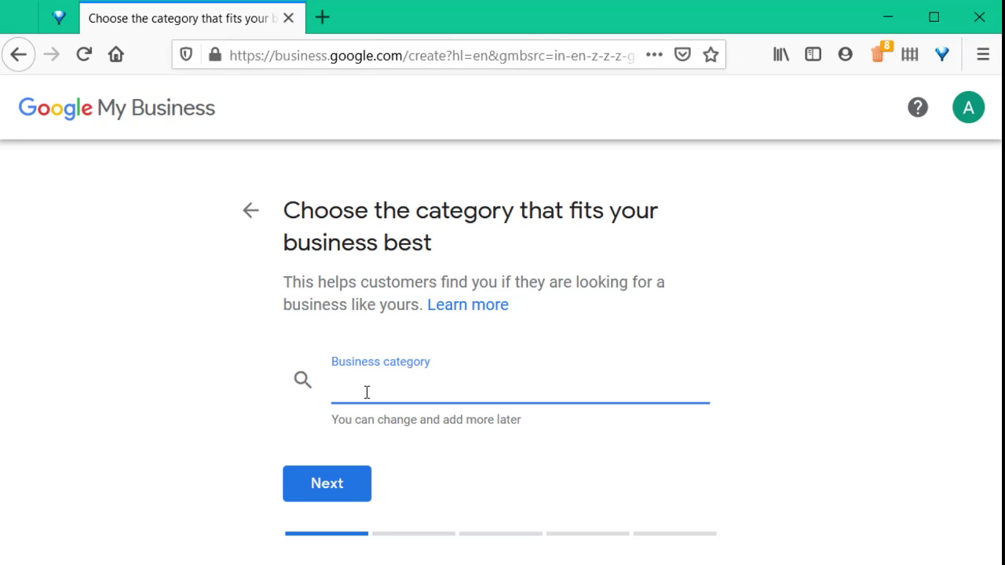
text(meal)
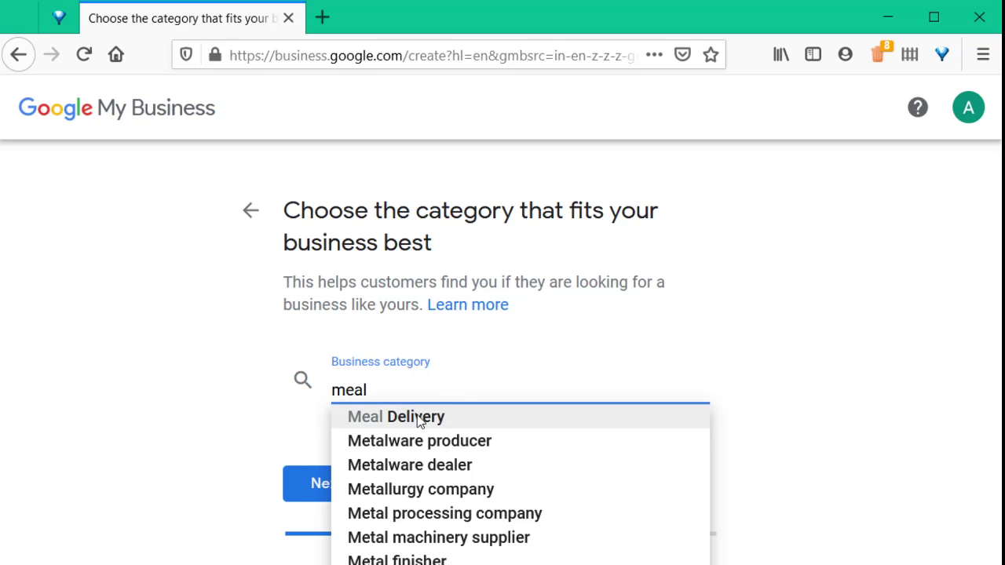
click(443, 424)
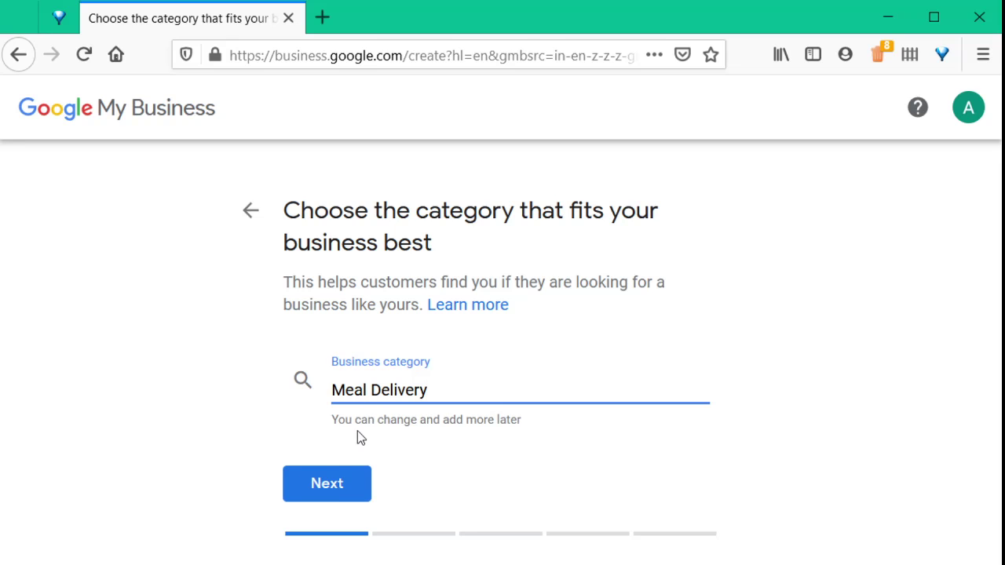
click(328, 494)
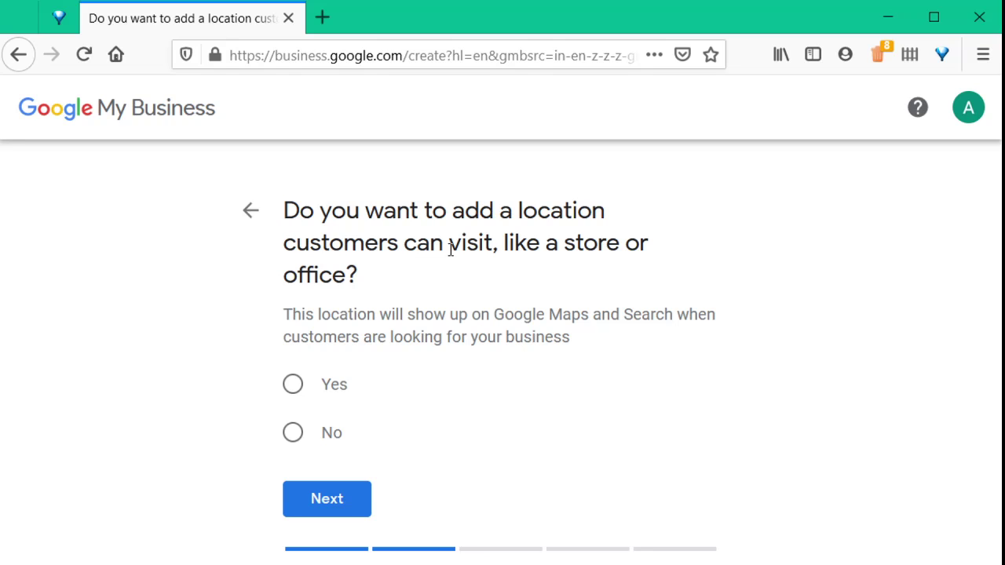
click(293, 386)
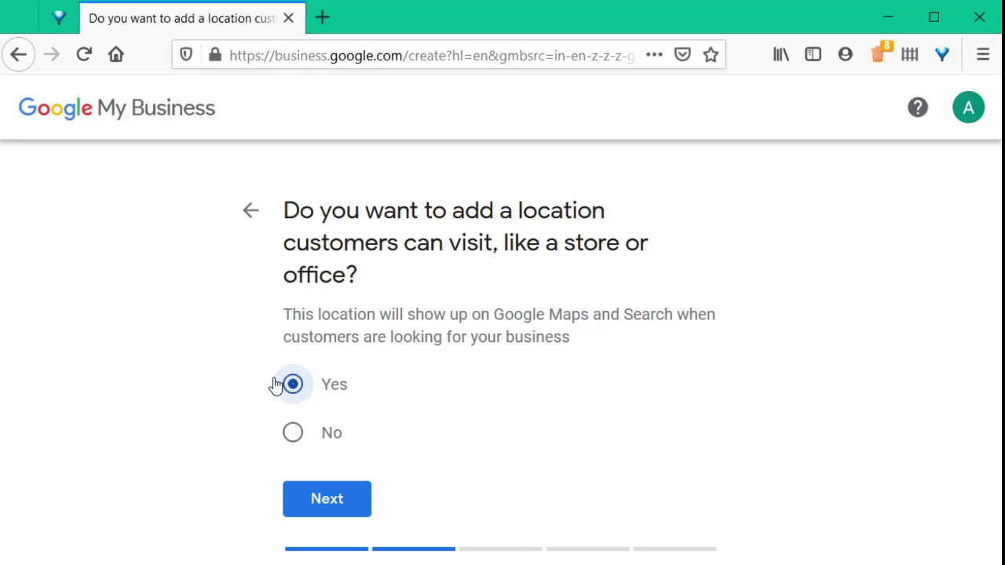
click(329, 503)
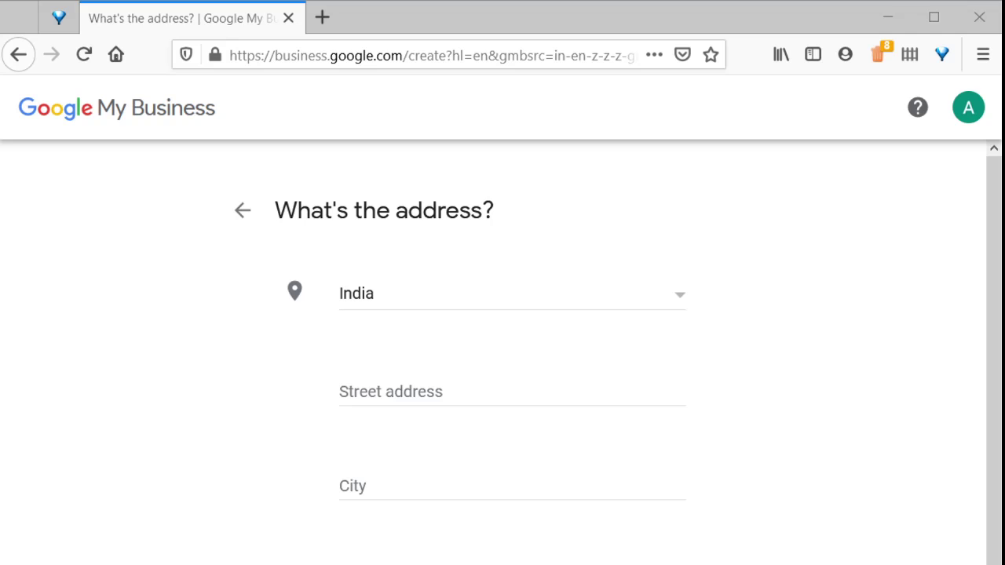
Step: Fill in the business's street address on two lines, complete the remaining address fields, and mark the suggested existing listing as not matching
click(414, 390)
text(0pposite)
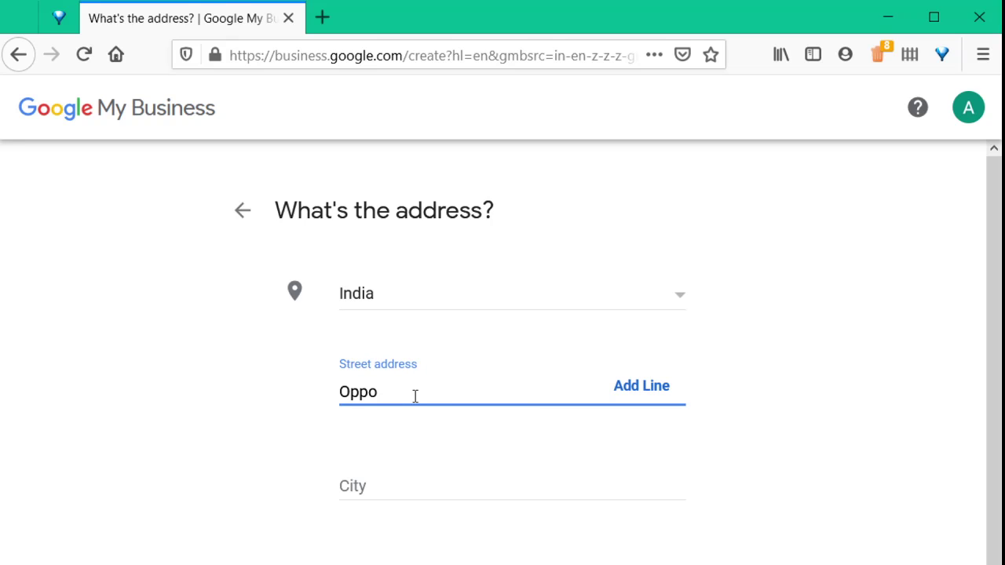
text( to)
text(Odisha State Museum)
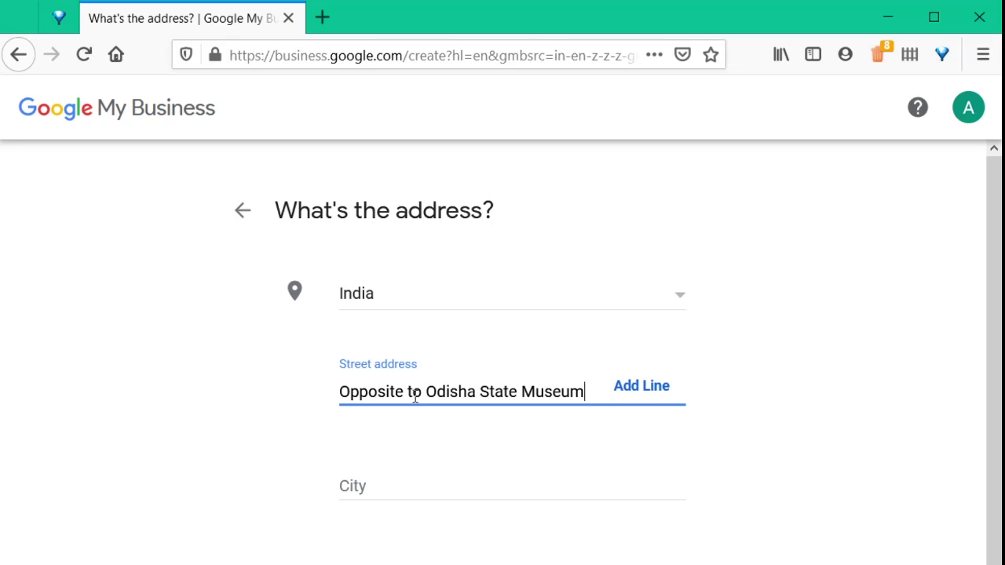
click(646, 385)
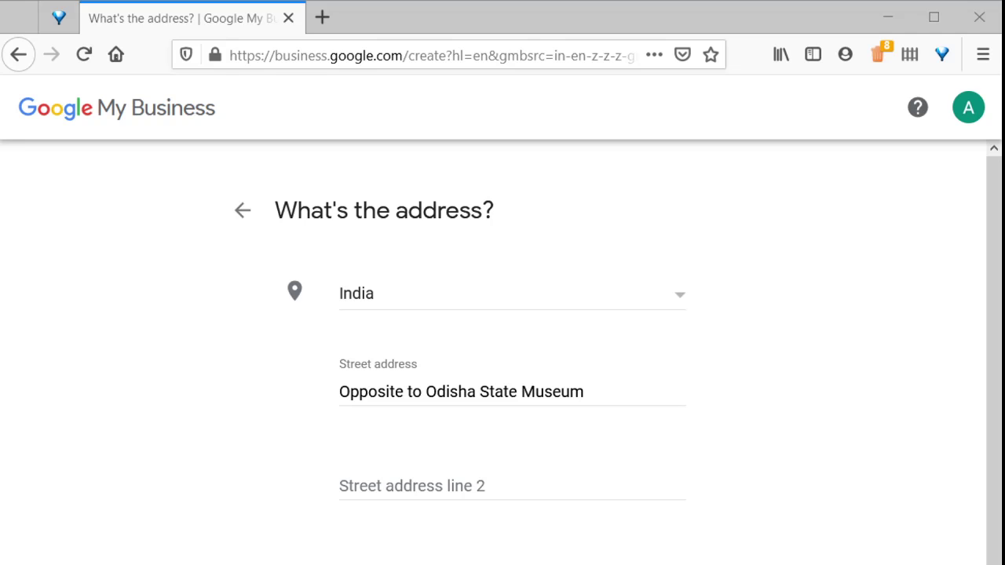
key(alt+Tab)
text(Lewis Rd, Kalpana Square, BJB Nagar)
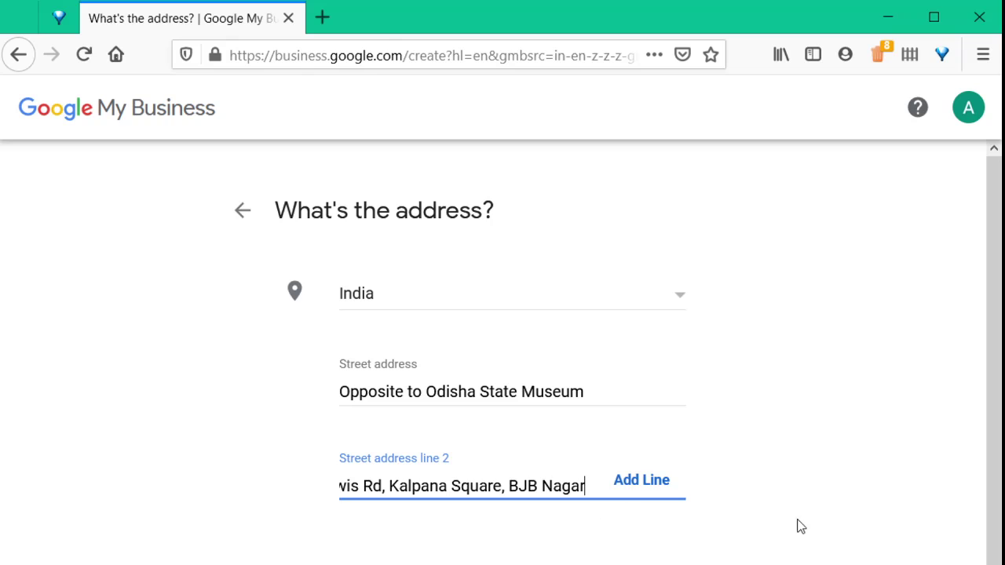
key(Tab)
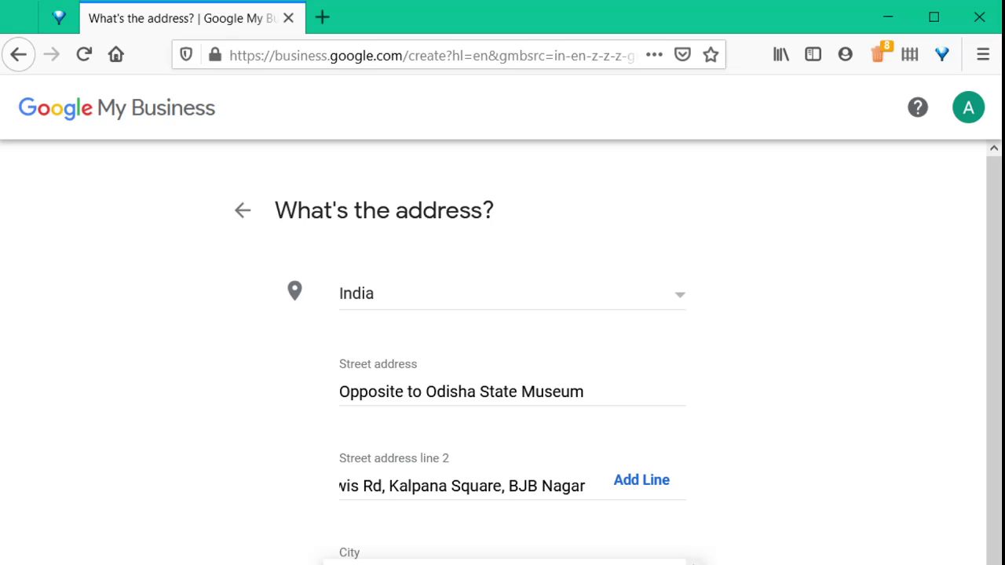
scroll(512, 354, down, 3)
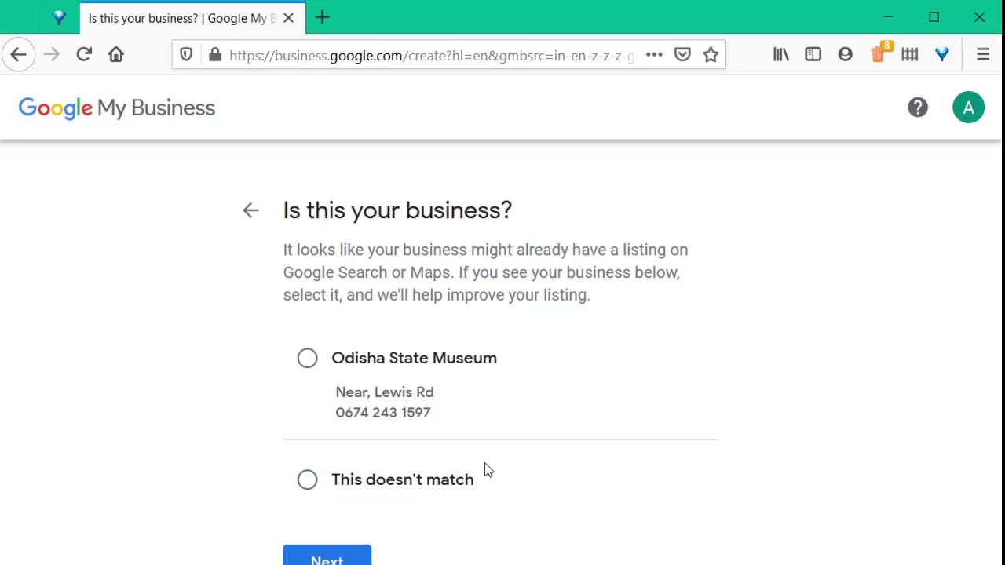
click(308, 481)
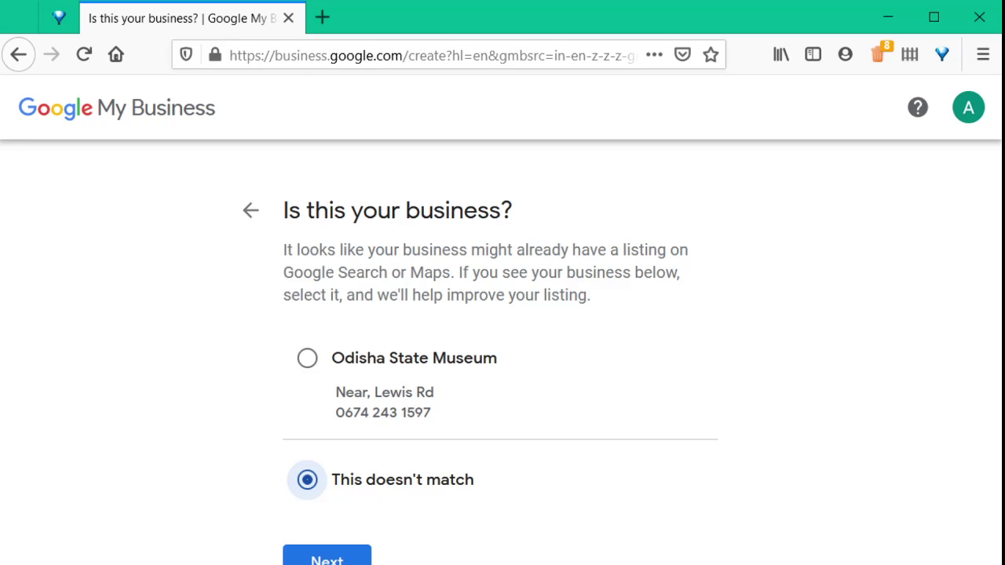
click(327, 559)
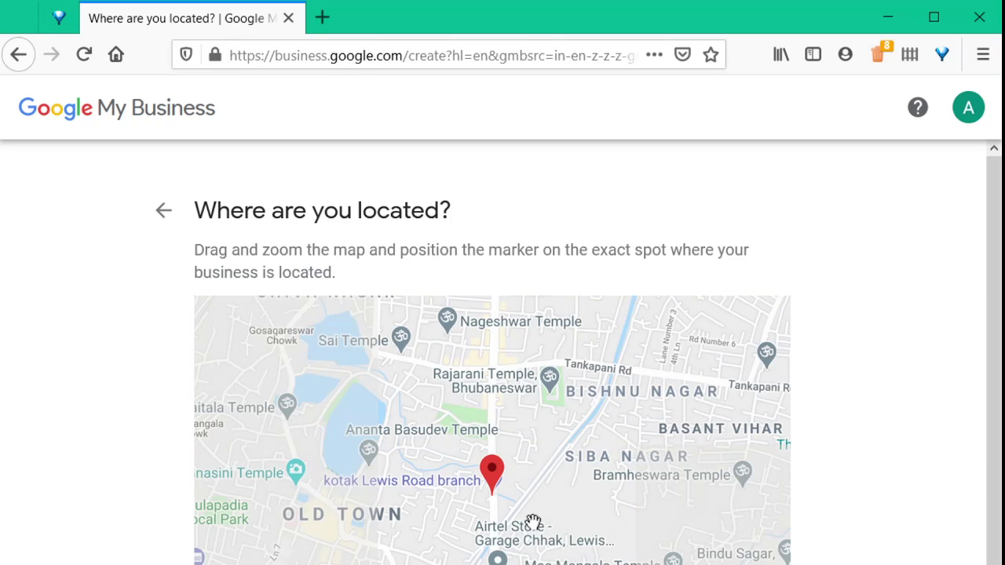
Step: Position the map marker on the Food Distribution building just south of Sri Sri raghunathjew temple and confirm the location
drag(550, 458, 566, 564)
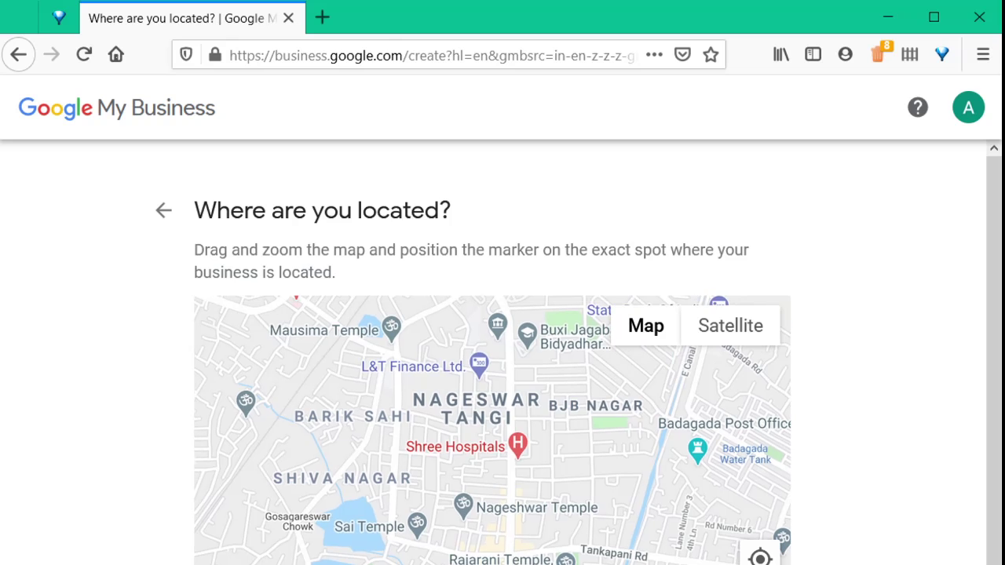
drag(504, 564, 506, 355)
mouse_move(448, 471)
mouse_down()
mouse_move(450, 564)
mouse_move(503, 485)
mouse_move(514, 564)
mouse_move(535, 564)
mouse_move(432, 339)
mouse_move(445, 366)
mouse_up()
scroll(494, 495, up, 1)
scroll(503, 485, up, 1)
scroll(504, 486, up, 1)
scroll(490, 564, up, 1)
scroll(471, 429, up, 1)
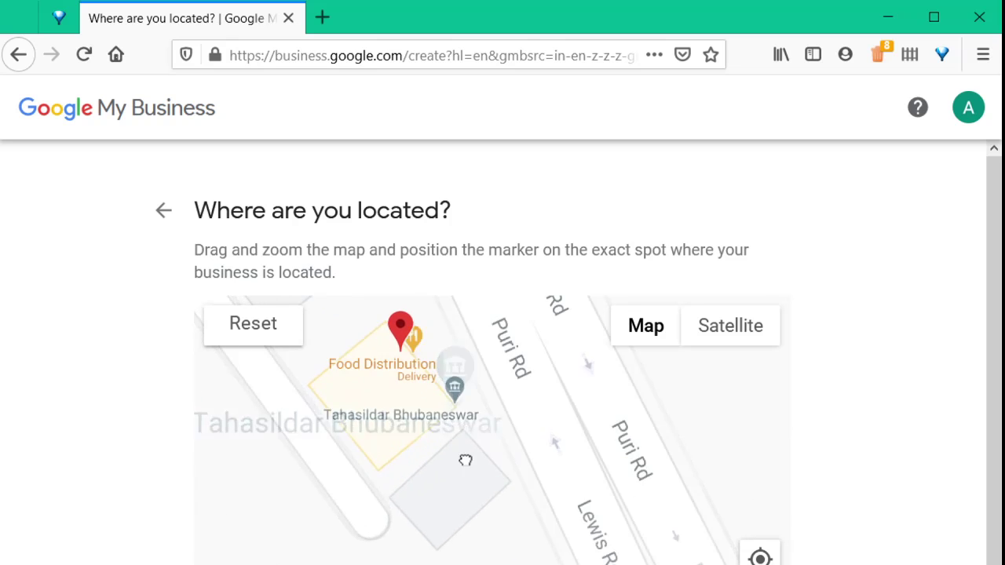
drag(466, 460, 506, 564)
scroll(478, 510, down, 4)
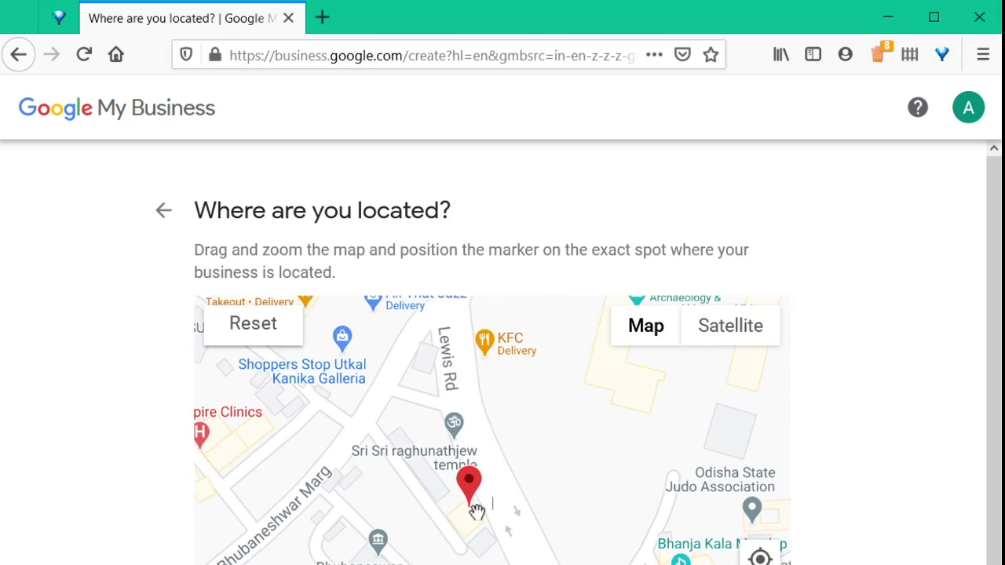
scroll(478, 516, up, 3)
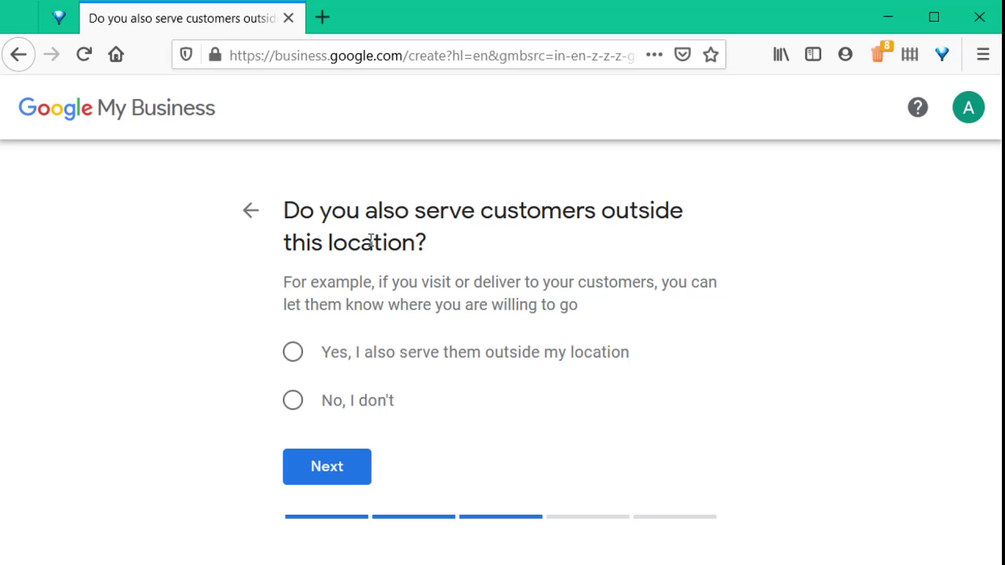
Step: Answer that customers are not served outside this location, and choose "I don't need a website" for the contact details
click(291, 405)
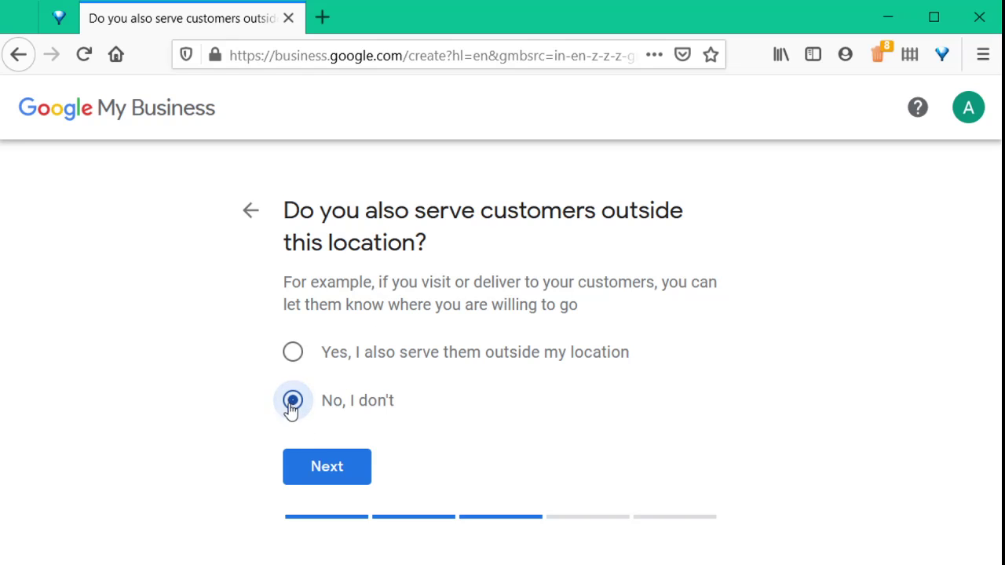
click(328, 482)
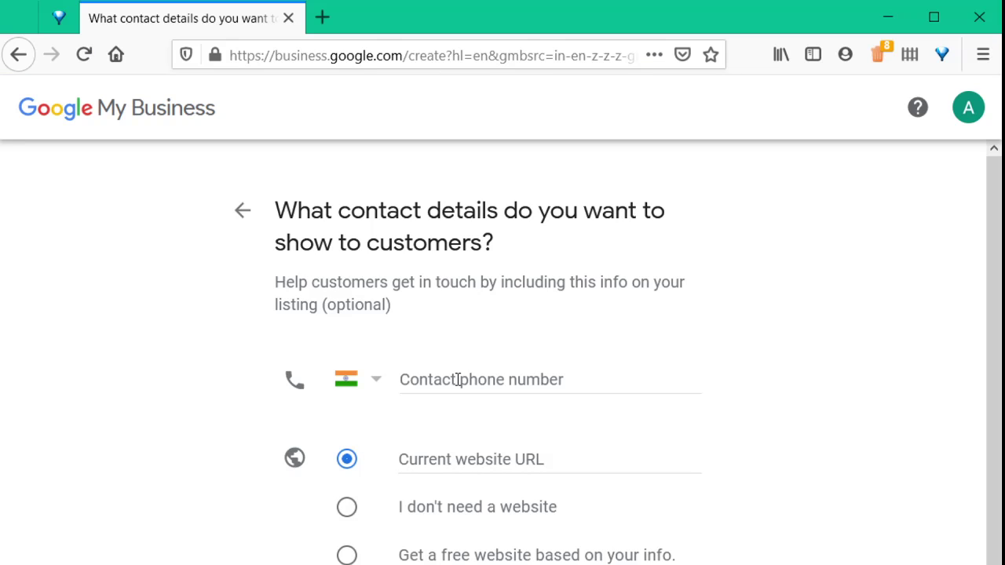
click(347, 511)
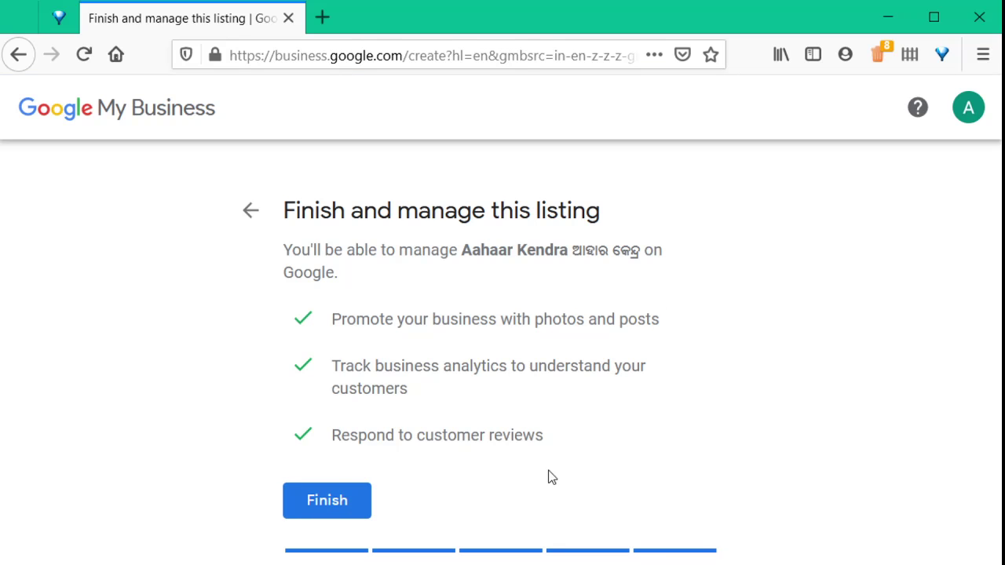
Step: Finish the listing and mark Monday through Friday as open in the business hours
click(336, 506)
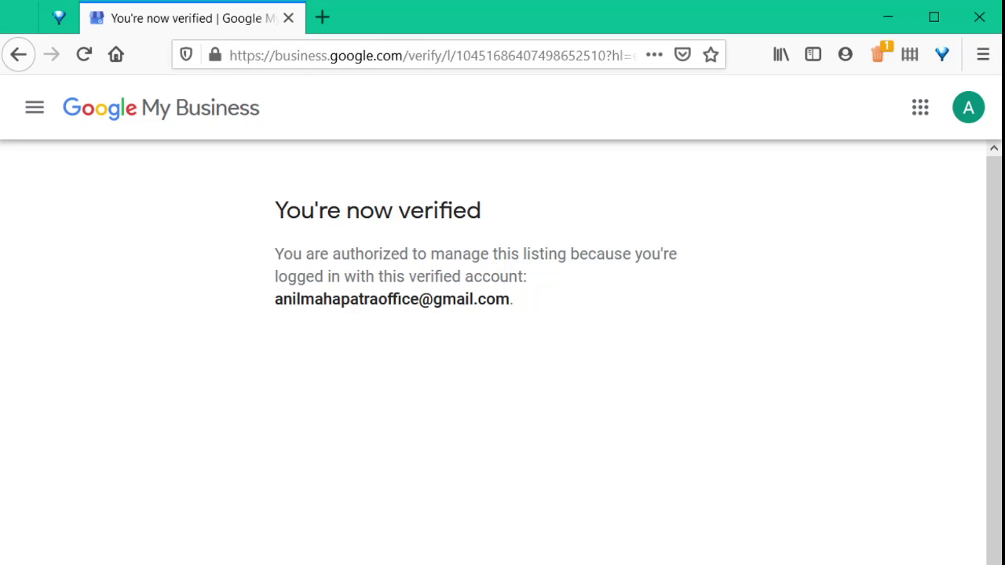
key(F5)
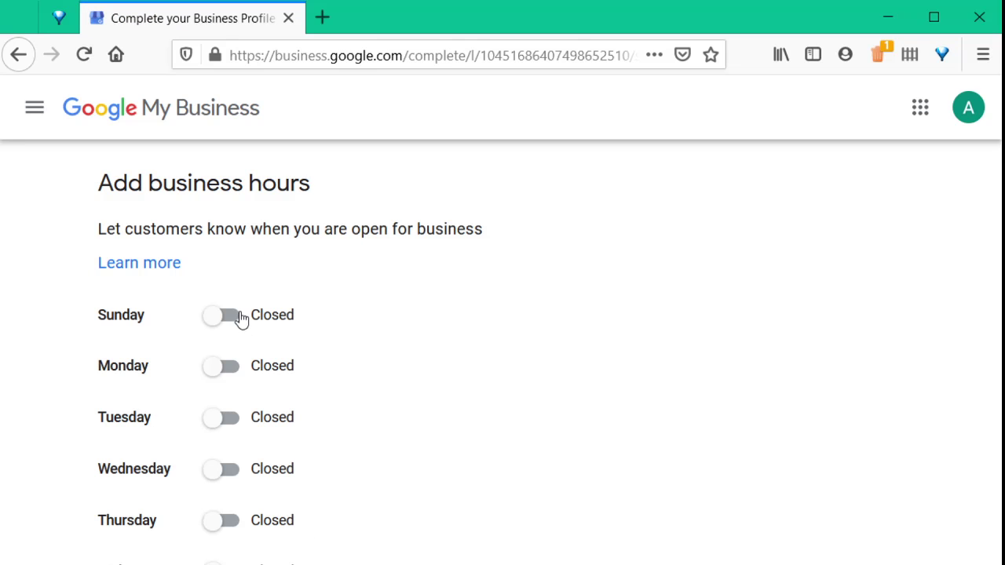
click(225, 369)
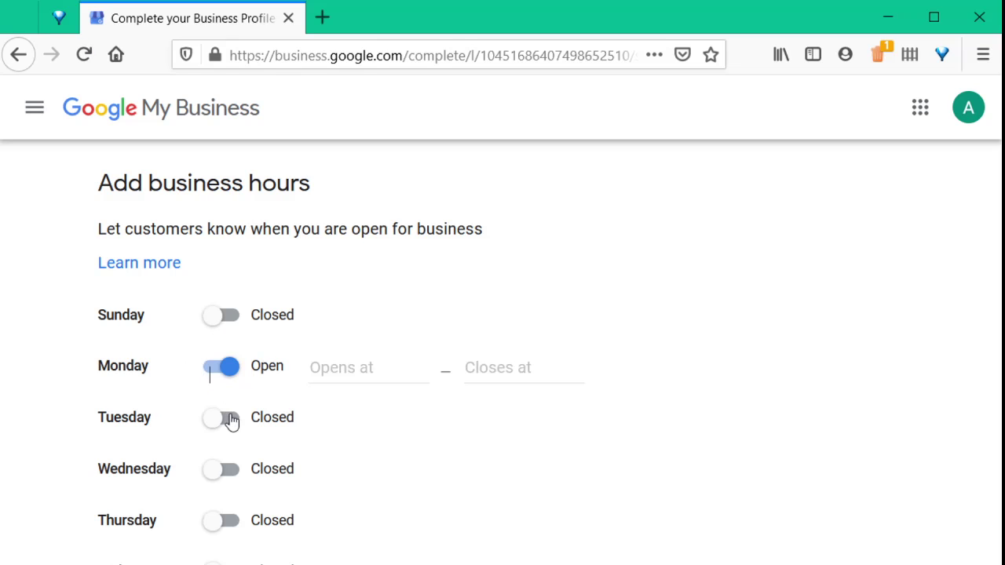
click(227, 432)
click(226, 478)
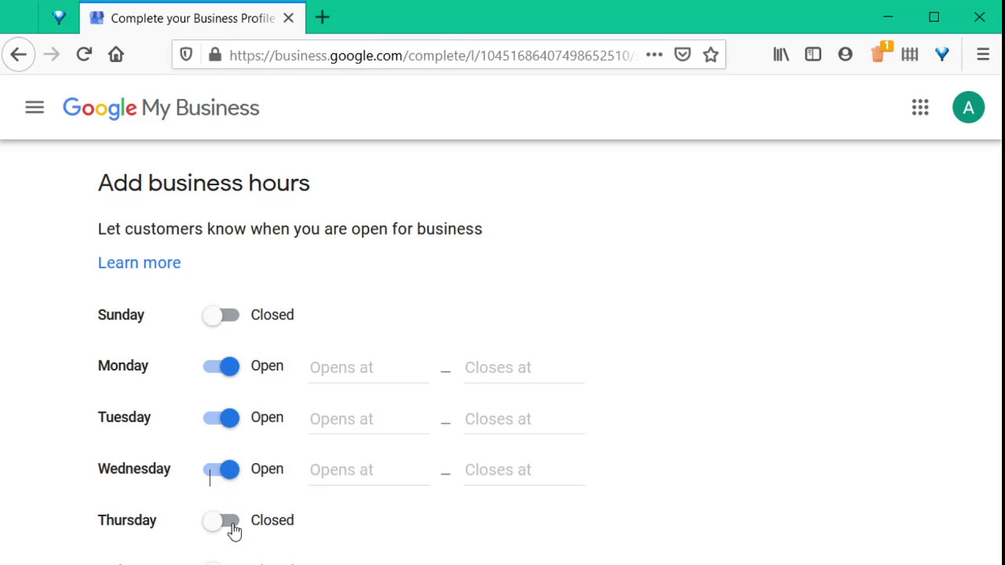
click(227, 529)
click(226, 560)
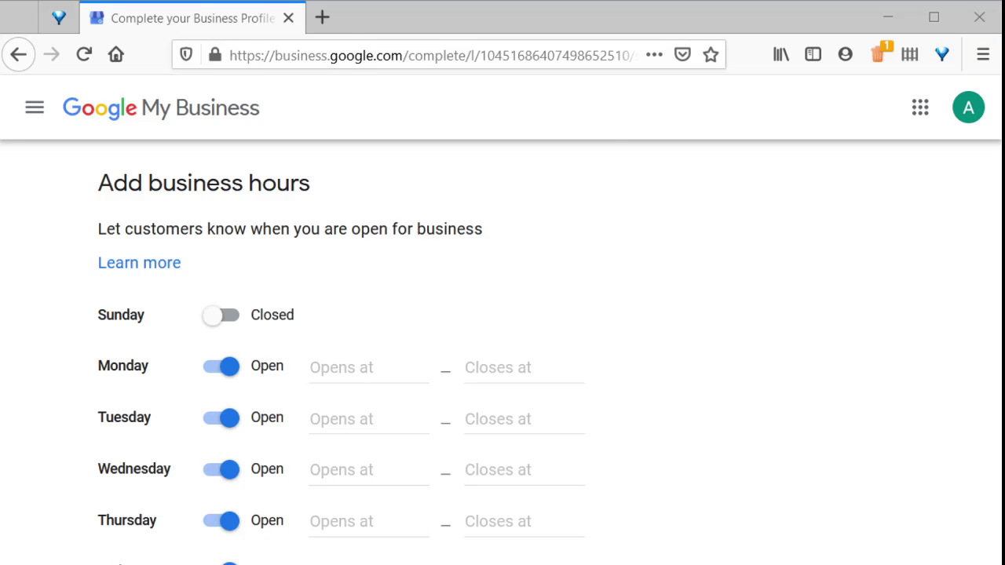
Step: Set Monday's business hours to open at 11:00 AM and close at 9:00 AM
click(352, 373)
text(11)
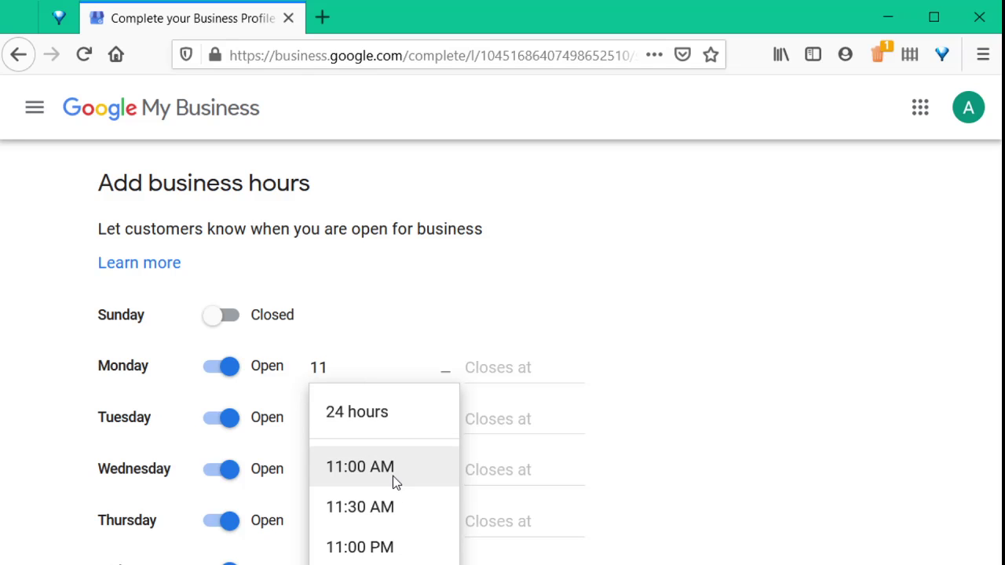
click(393, 475)
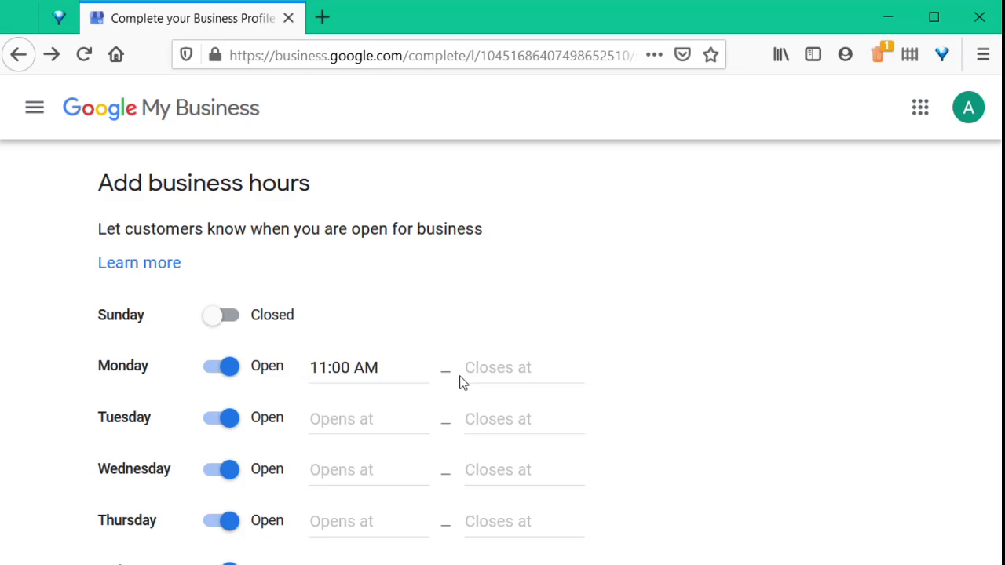
click(482, 367)
text(9)
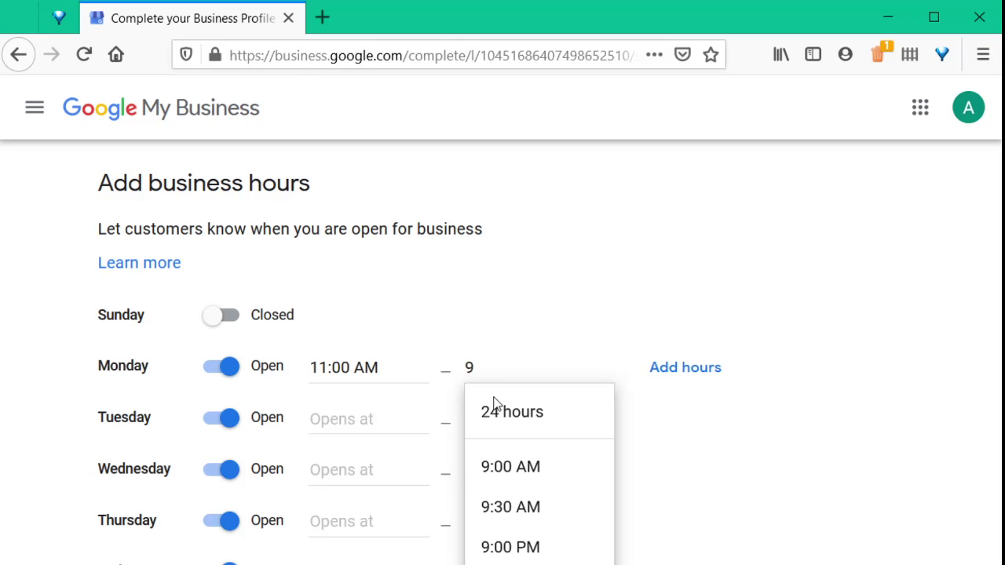
click(498, 466)
Step: Set Tuesday's opening time to 11:00 AM
click(334, 412)
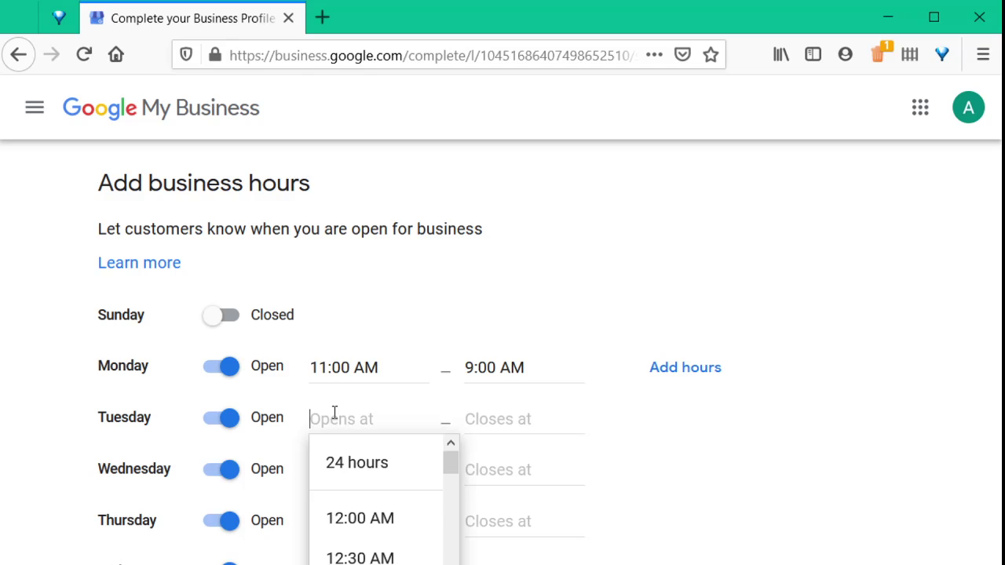
text(11)
click(395, 529)
click(514, 418)
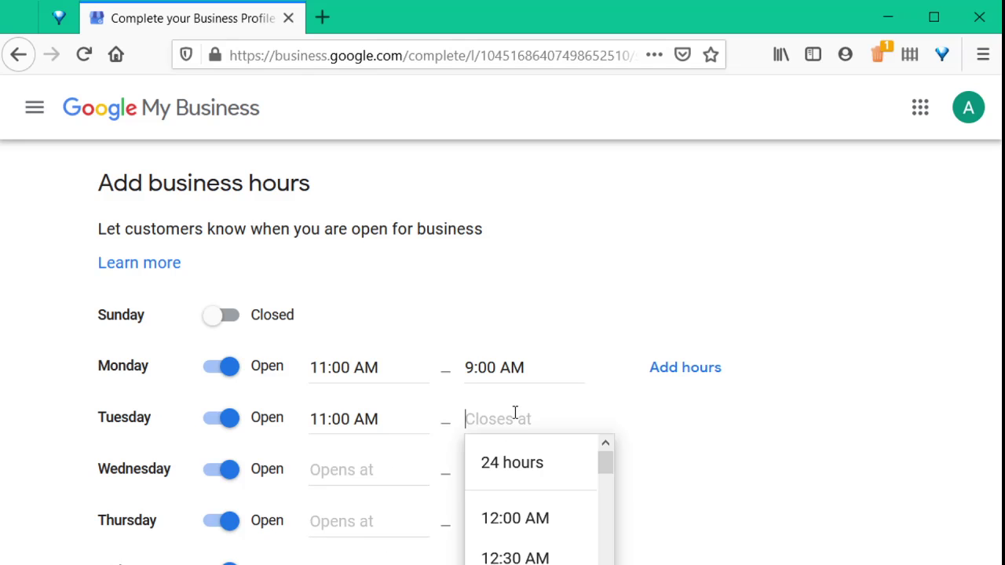
text(9)
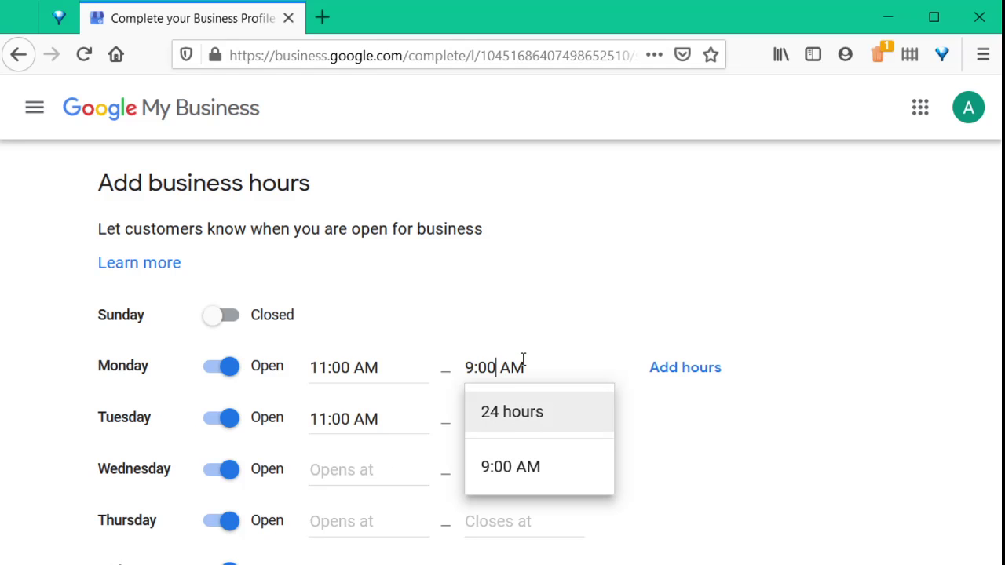
Step: Set the closing time to 9:00 PM for both Monday and Tuesday
drag(523, 362, 464, 354)
text(9)
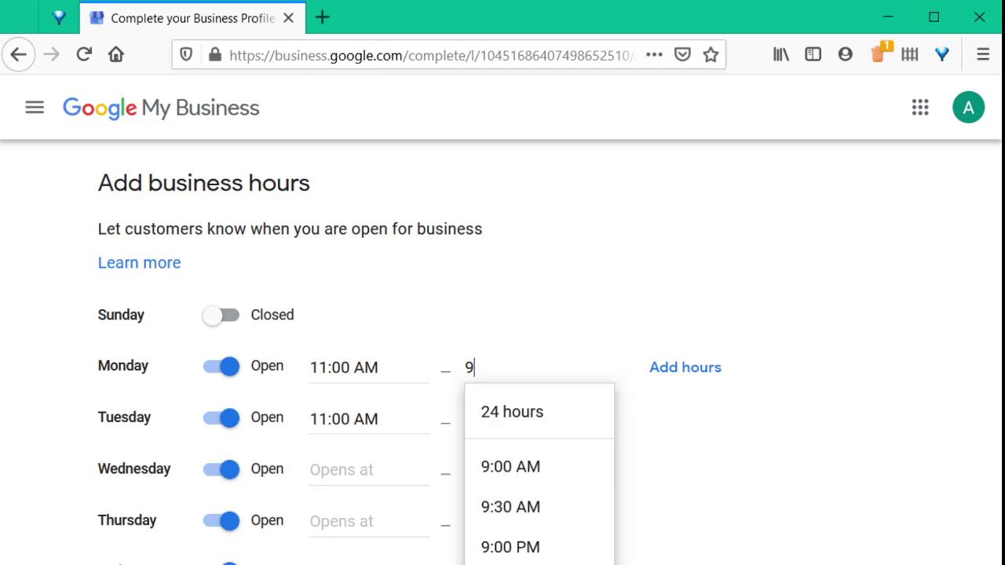
click(522, 557)
click(489, 418)
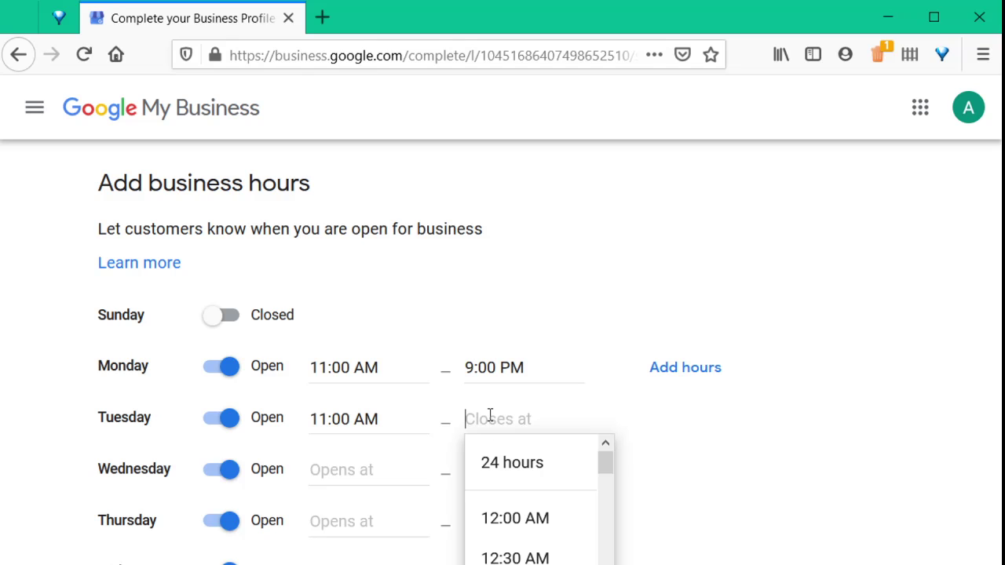
text(9)
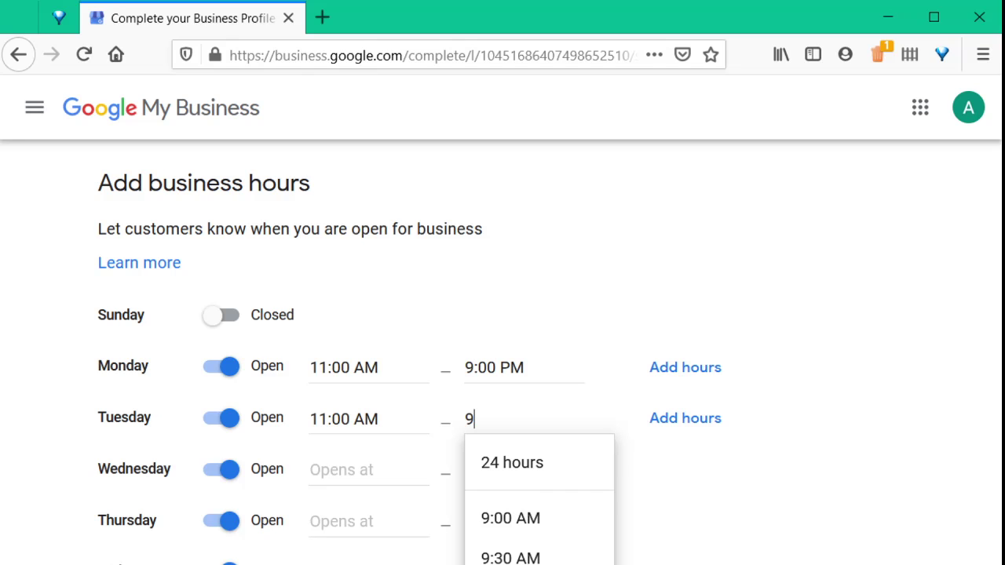
key(Return)
Step: Set Wednesday's business hours to open at 11:00 AM and close at 9:00 PM
click(370, 469)
text(11)
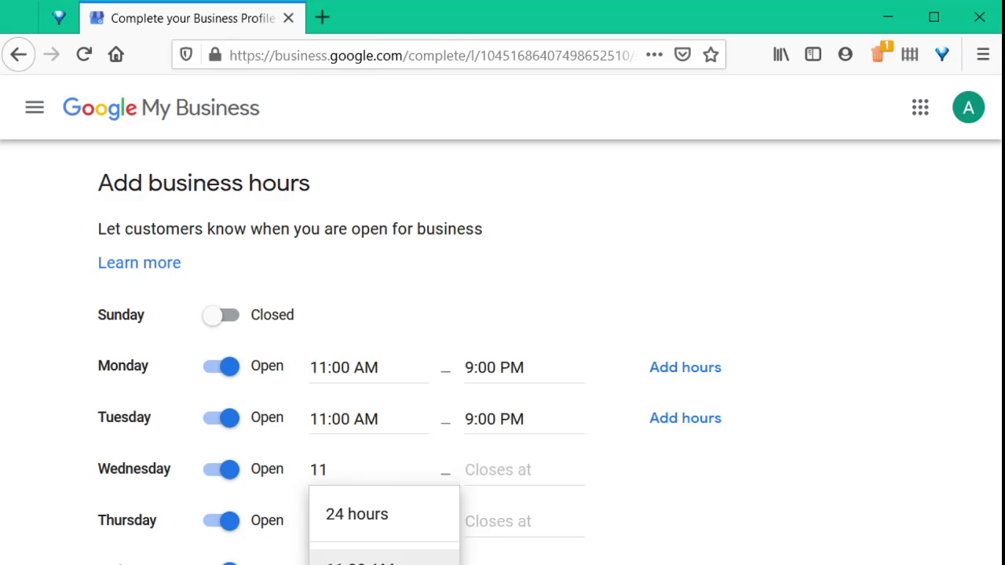
click(378, 564)
click(516, 463)
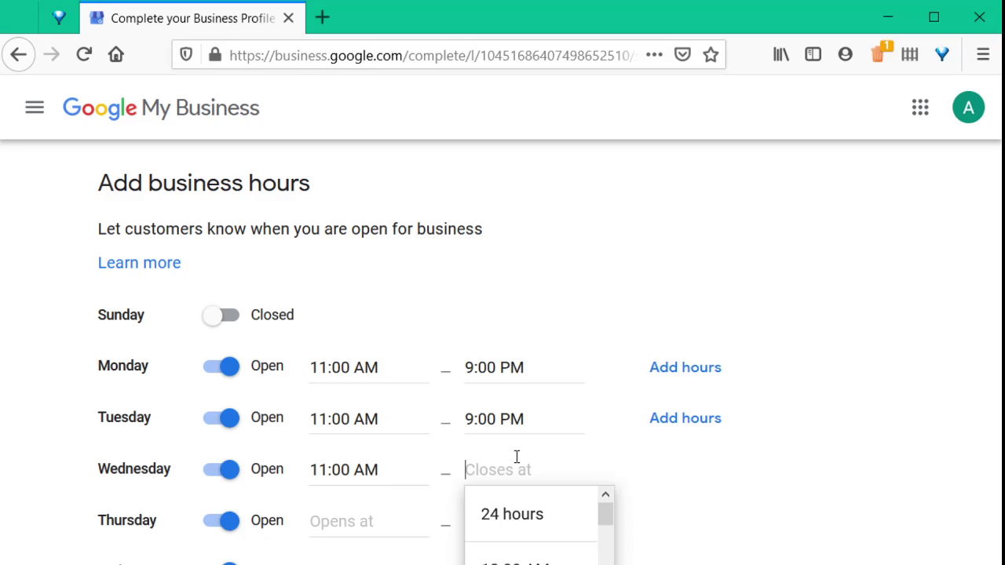
text(9)
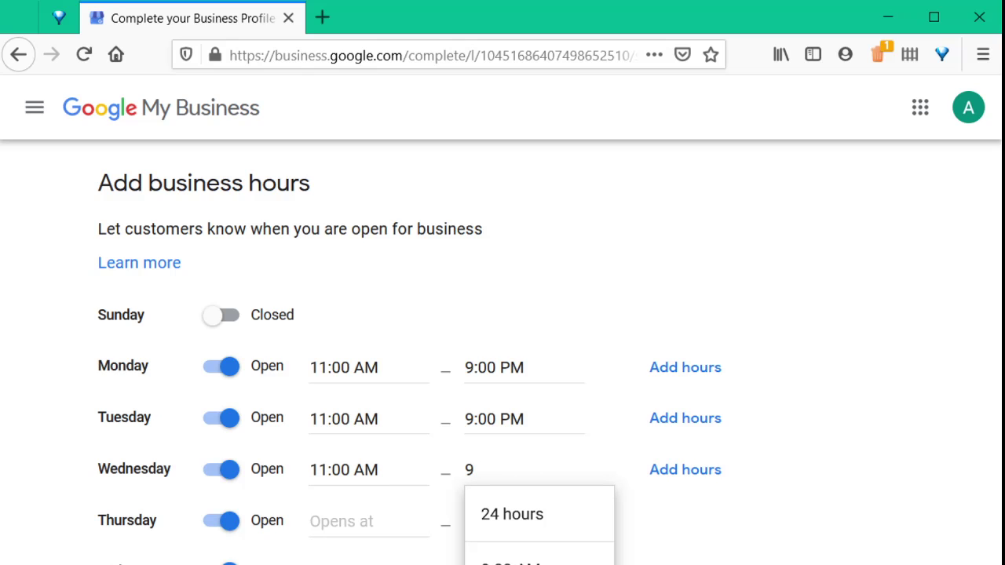
key(Return)
Step: Set Thursday's business hours to open at 11:00 AM and close at 9:00 PM
click(348, 516)
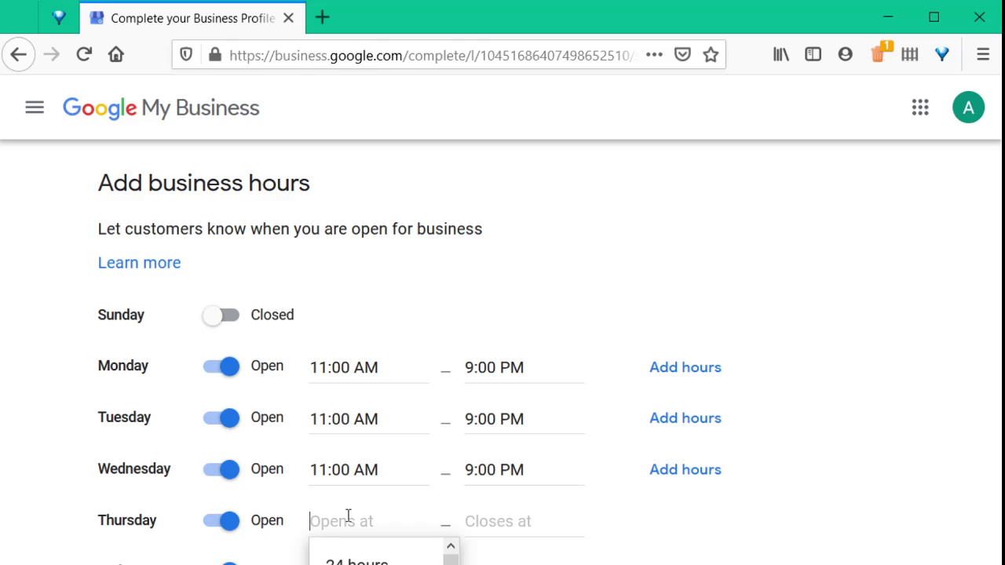
text(11)
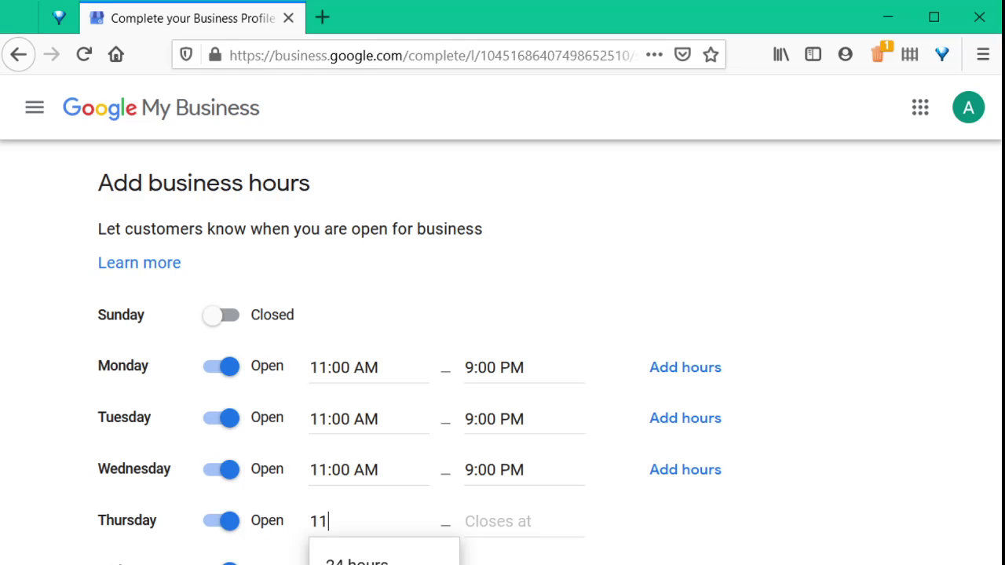
key(Return)
click(518, 515)
text(9)
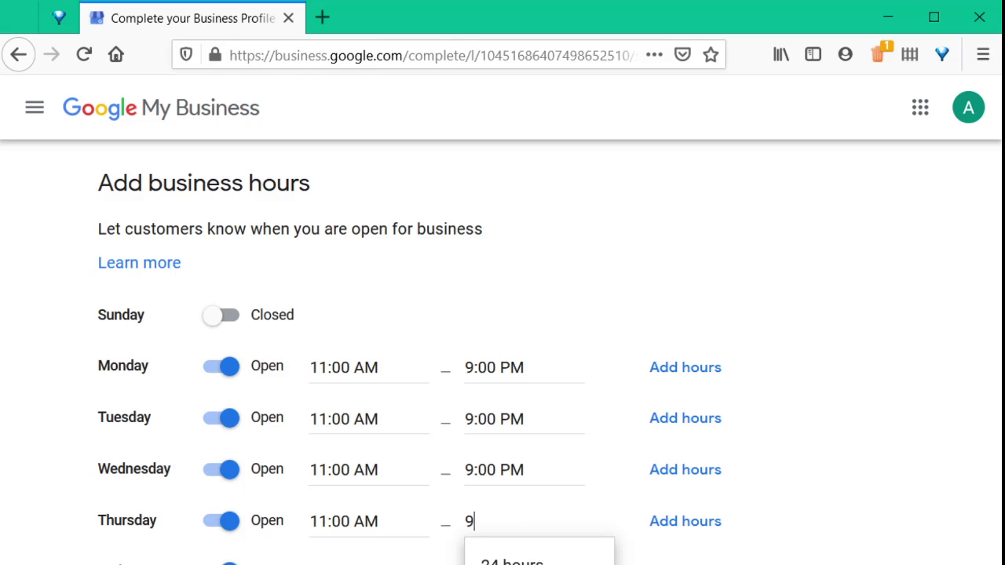
key(Return)
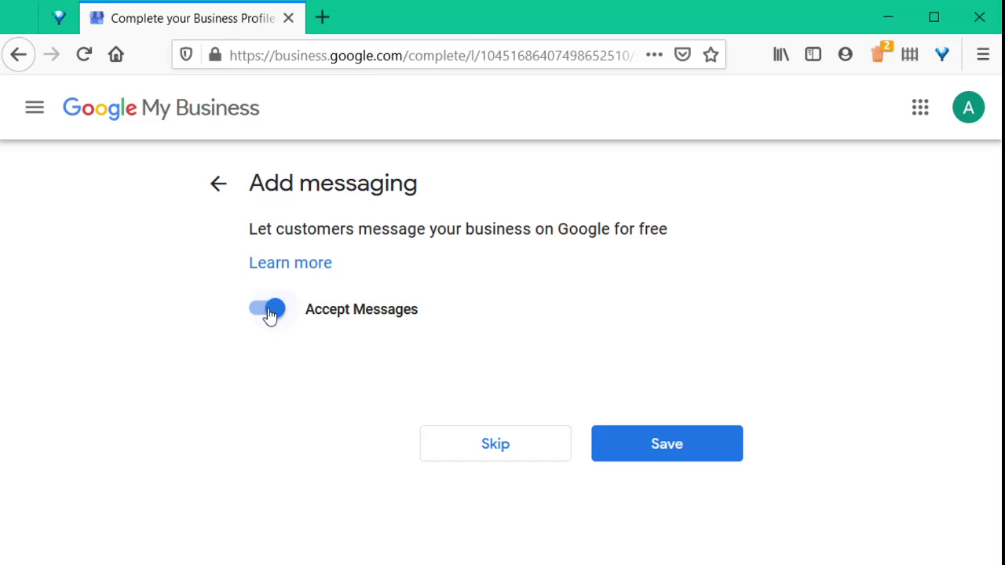
Step: Turn off Accept Messages for the business and save the messaging setting
click(269, 311)
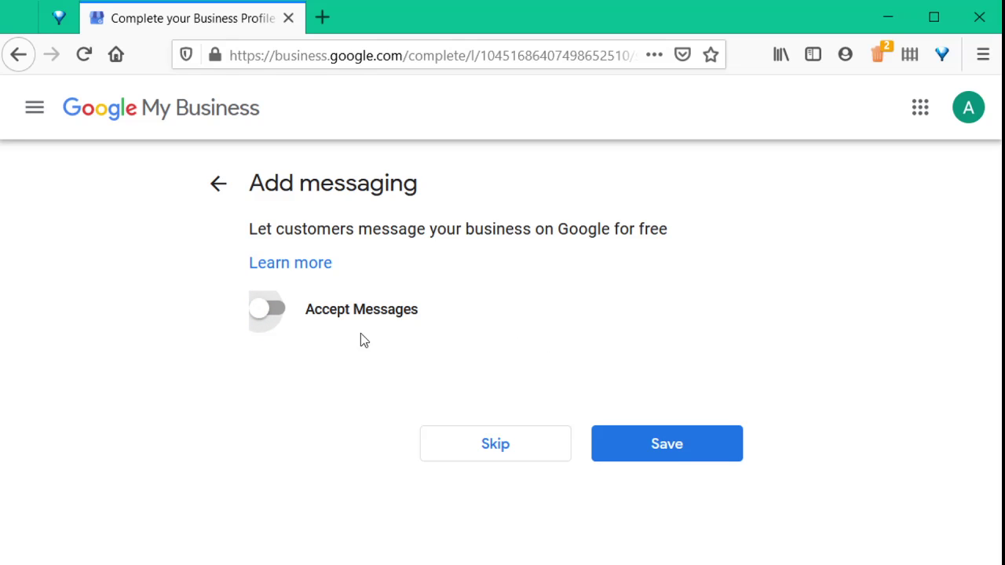
click(664, 446)
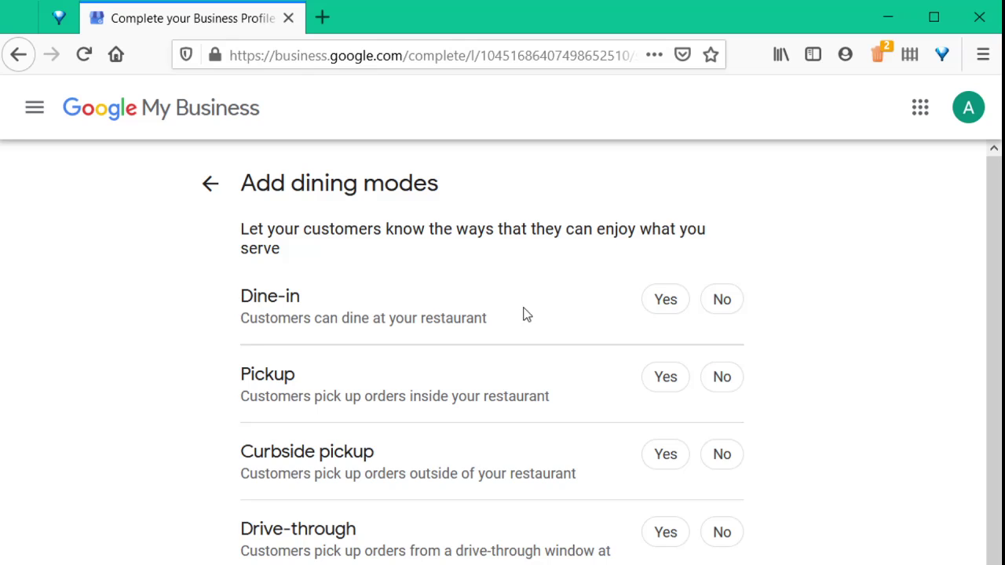
Step: Set the dining modes: Yes for dine-in and No for pickup, curbside pickup, drive-through and the mode listed after it
click(665, 303)
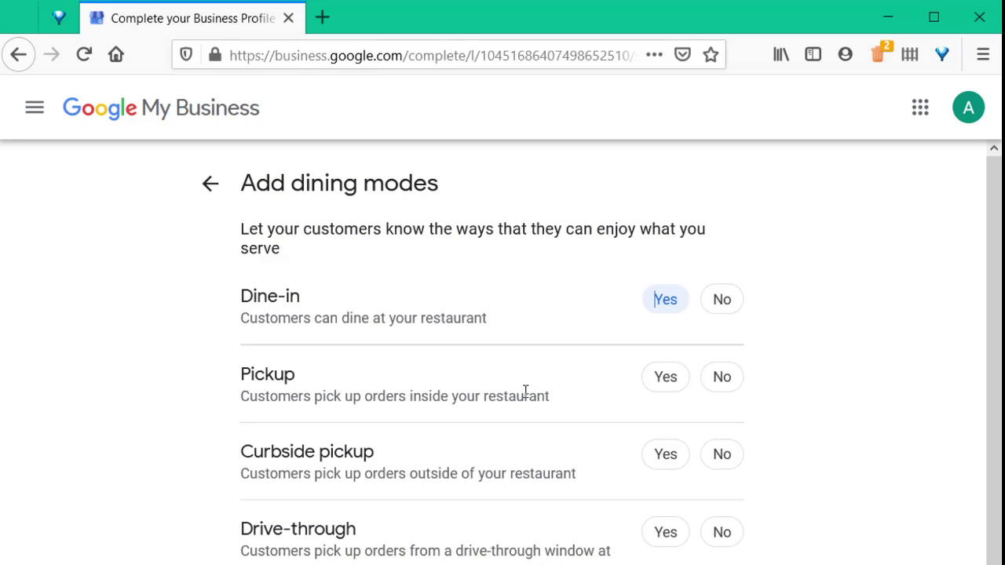
click(721, 385)
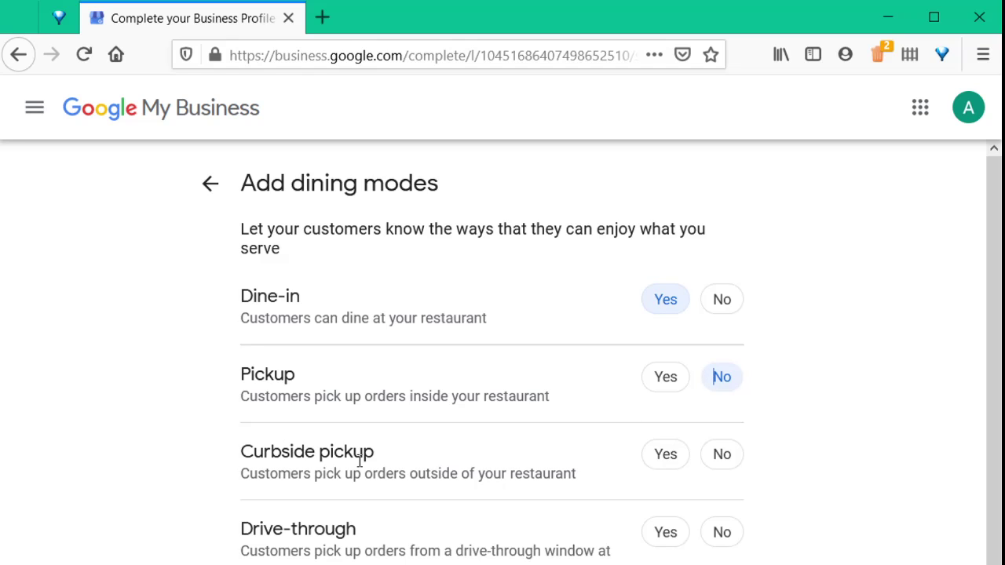
scroll(569, 534, down, 1)
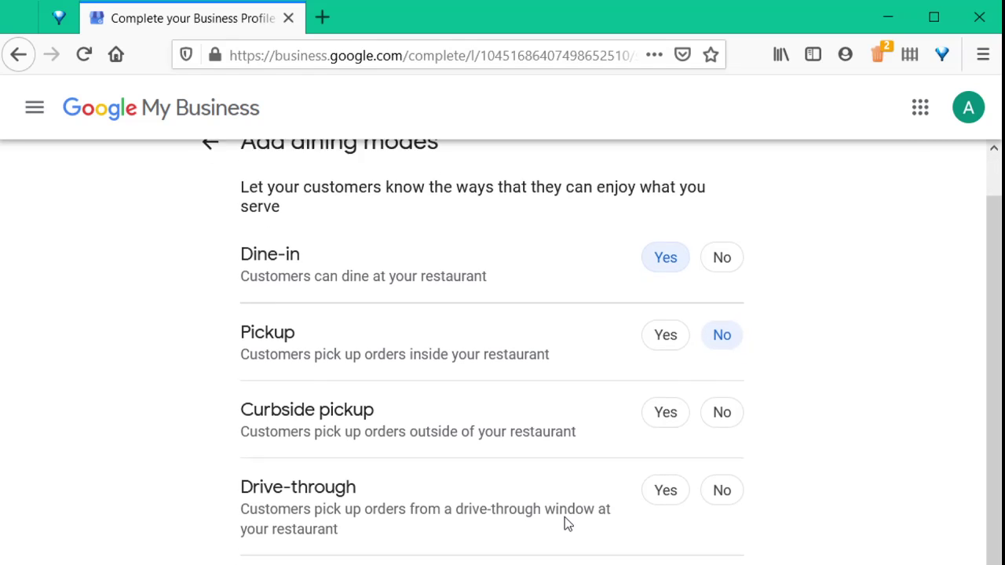
click(732, 405)
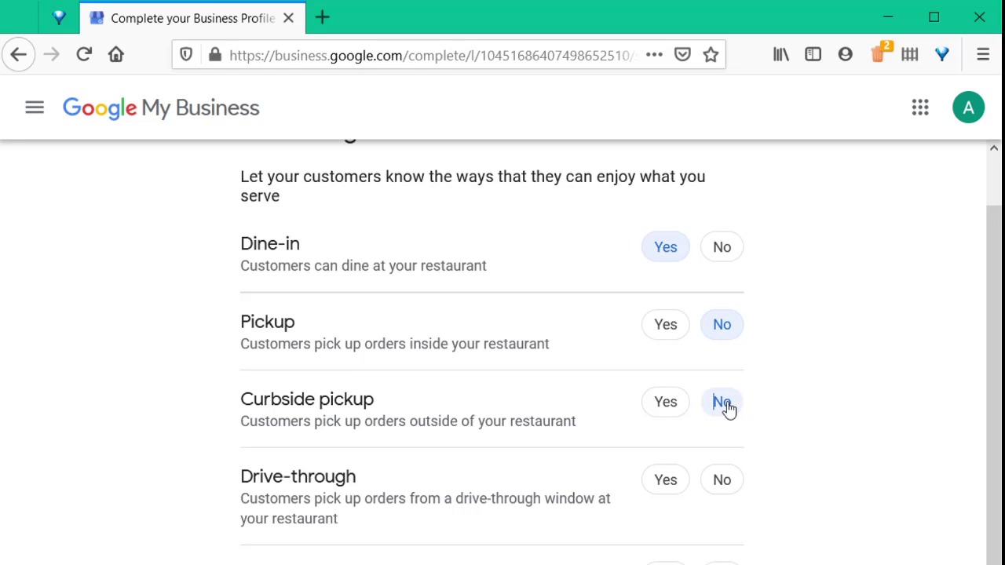
click(719, 483)
click(719, 564)
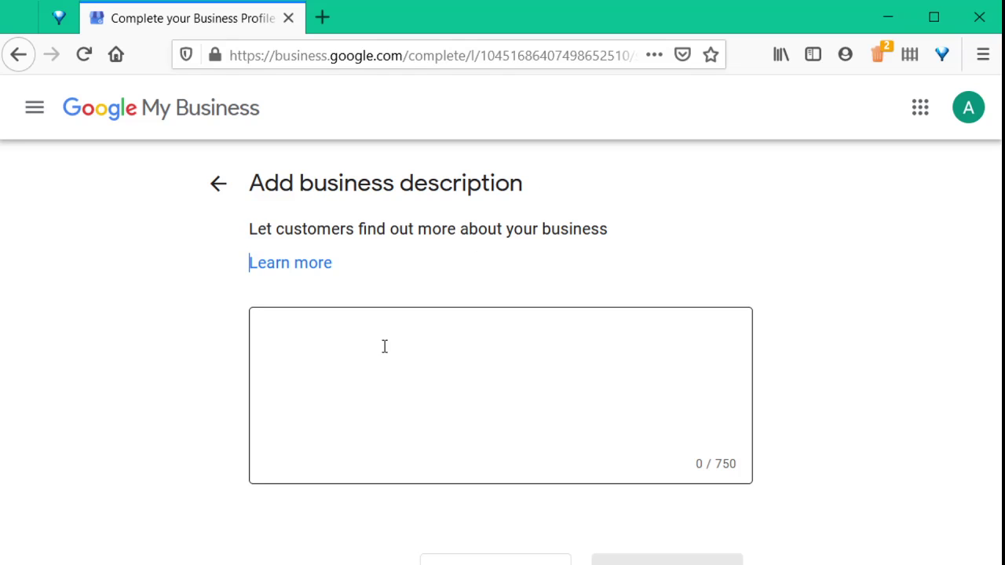
Step: Describe the business as a Govt. of Odisha initiative providing subsidized hot cooked meals, steamed rice and dalma, to needy people at 5 /-, and save
click(295, 337)
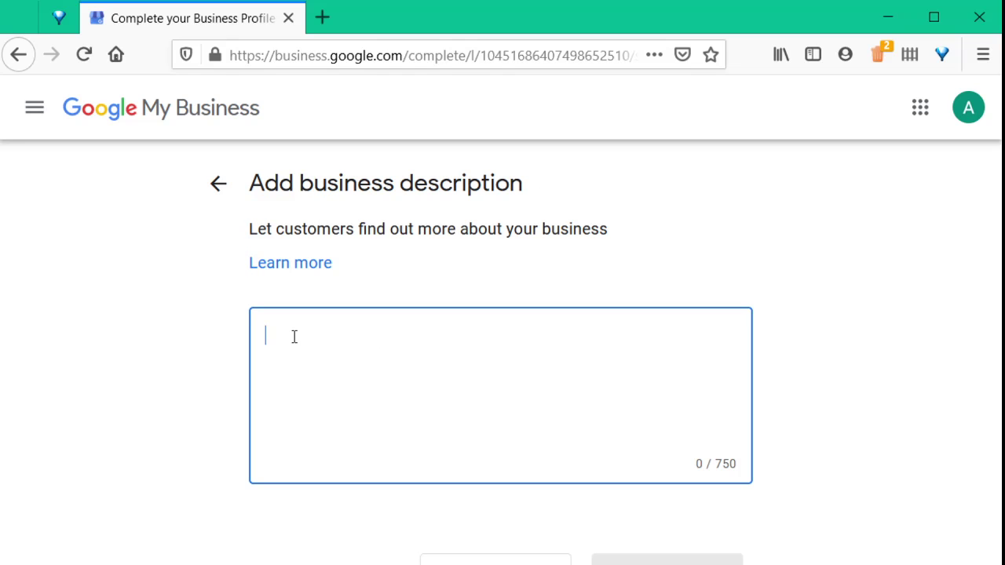
text(Aahaar is an initiative by Govt. of Odisha for subsidized meal to the needy in the urban poor. The objective of the Programme is to provide hot cooked meals -steamed rice and dalma to the needy people at  5 /-)
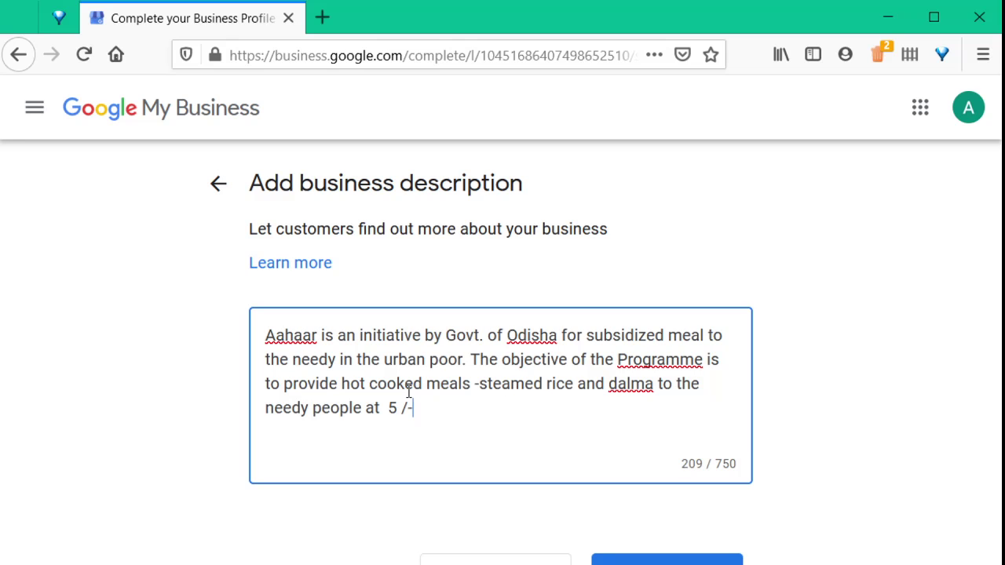
click(667, 561)
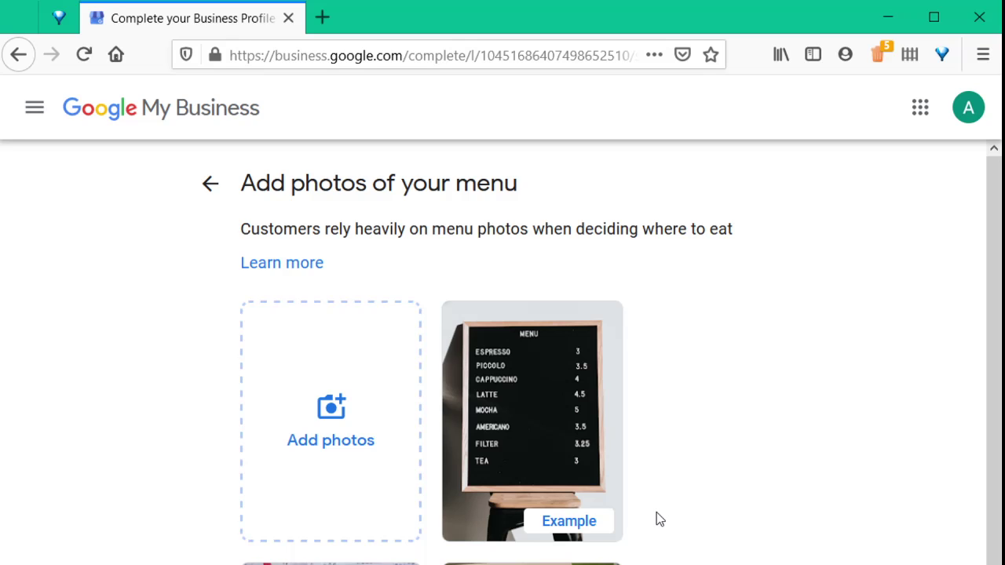
Step: Upload photos of Aahaar Kendra from the computer to the menu photos, including the one of people eating at tables, and save them
click(298, 458)
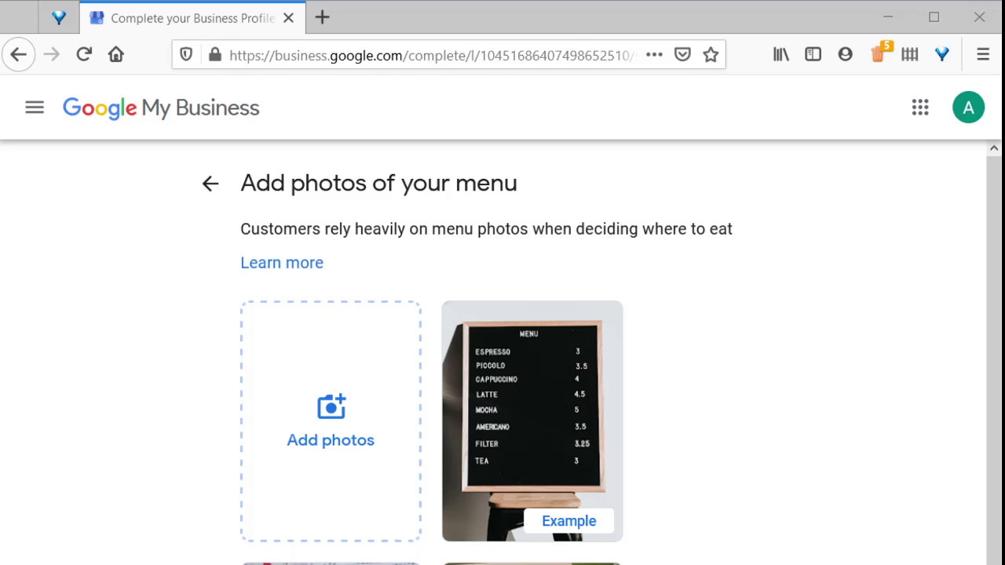
click(199, 458)
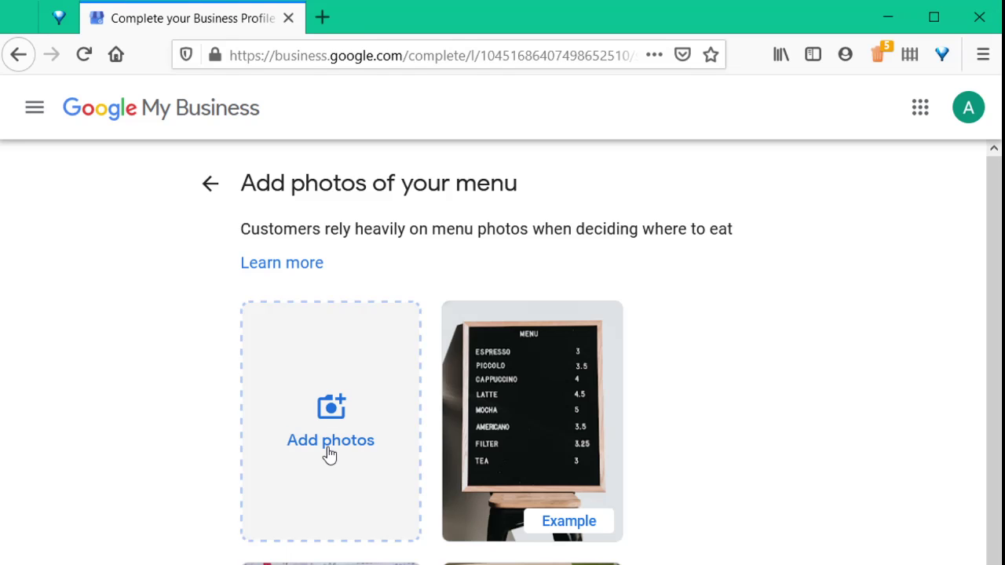
click(329, 450)
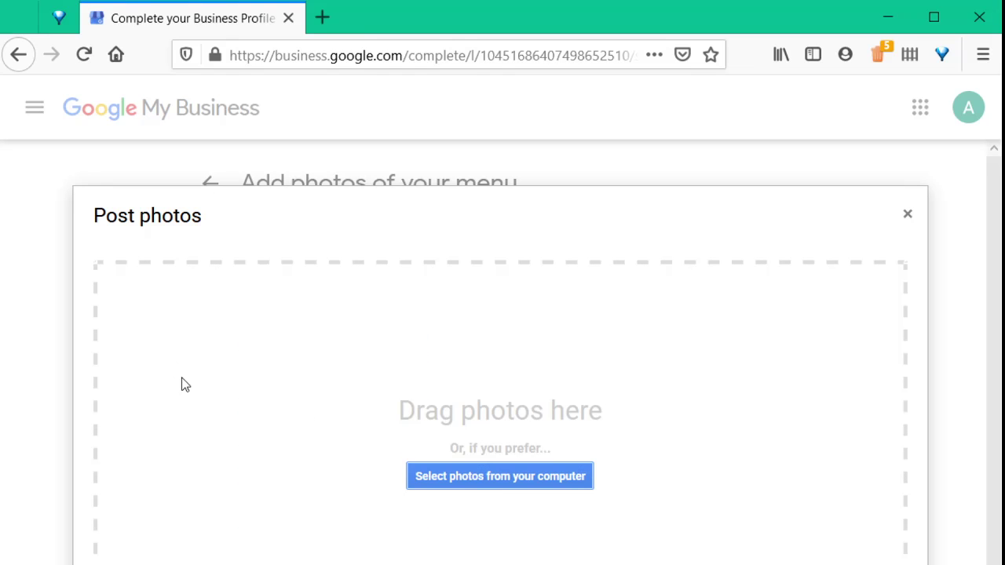
click(480, 477)
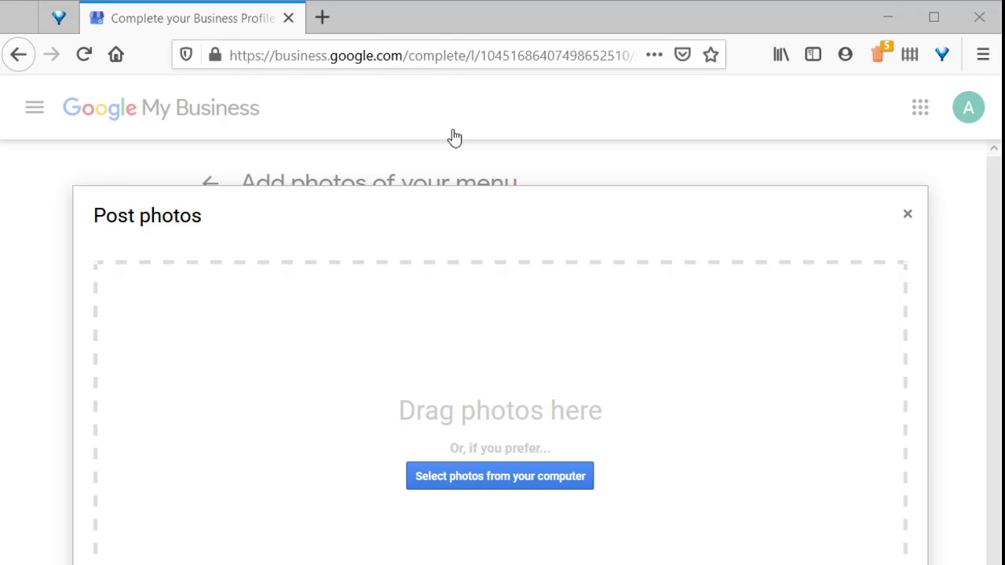
click(599, 454)
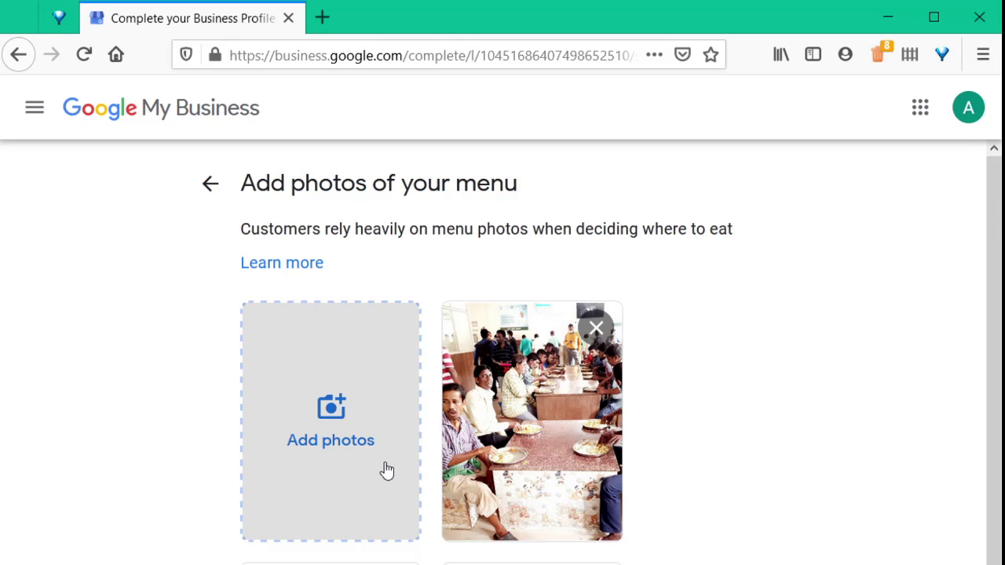
scroll(386, 469, down, 2)
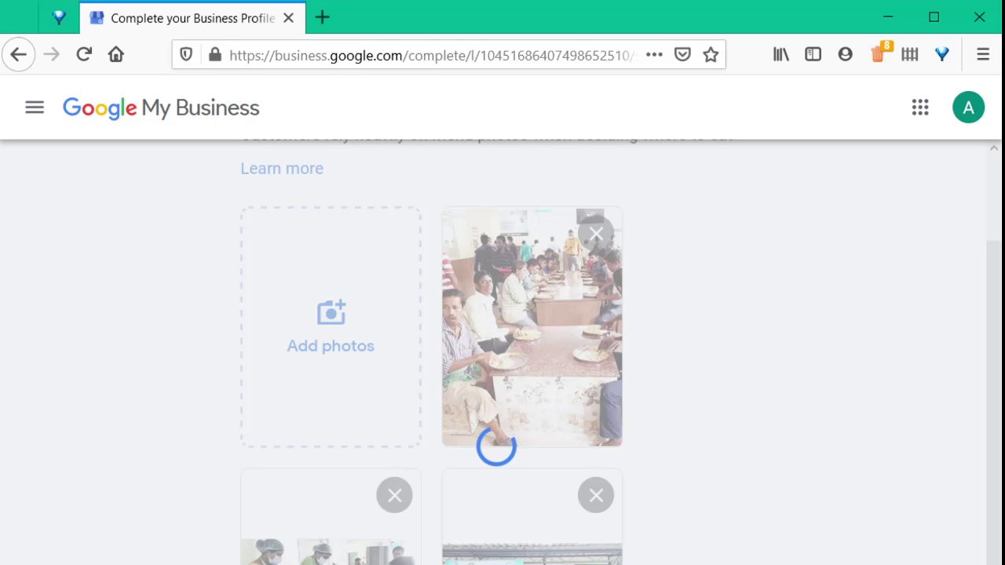
scroll(503, 559, down, 1)
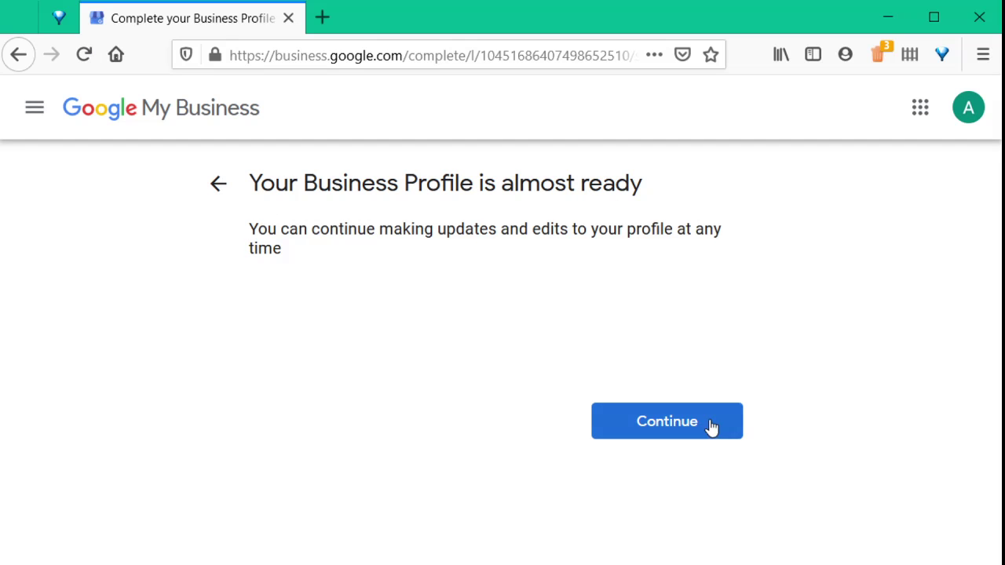
Step: Finish the profile setup and look through the business dashboard's COVID-19, advertising credit, review and post sections
click(685, 430)
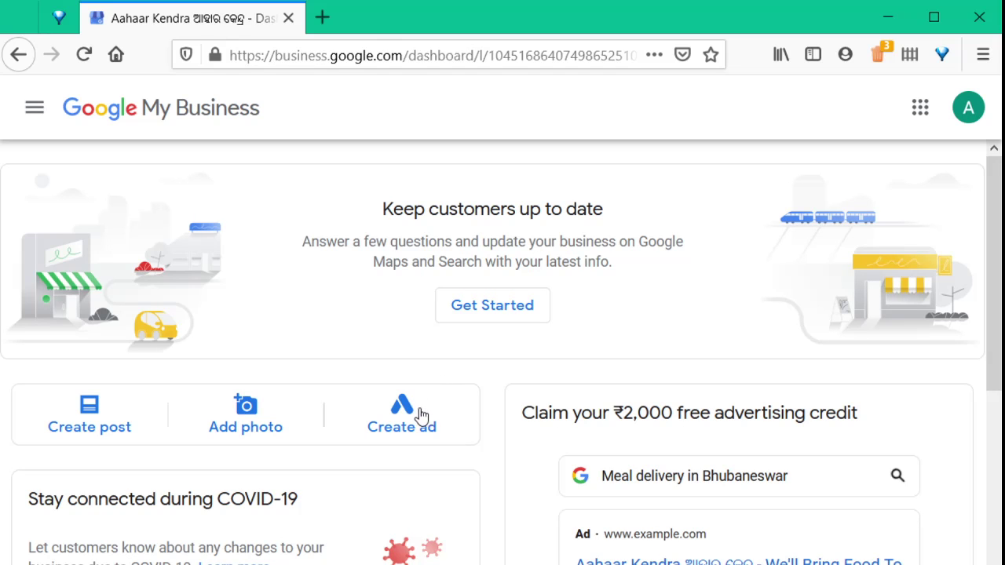
scroll(429, 480, down, 3)
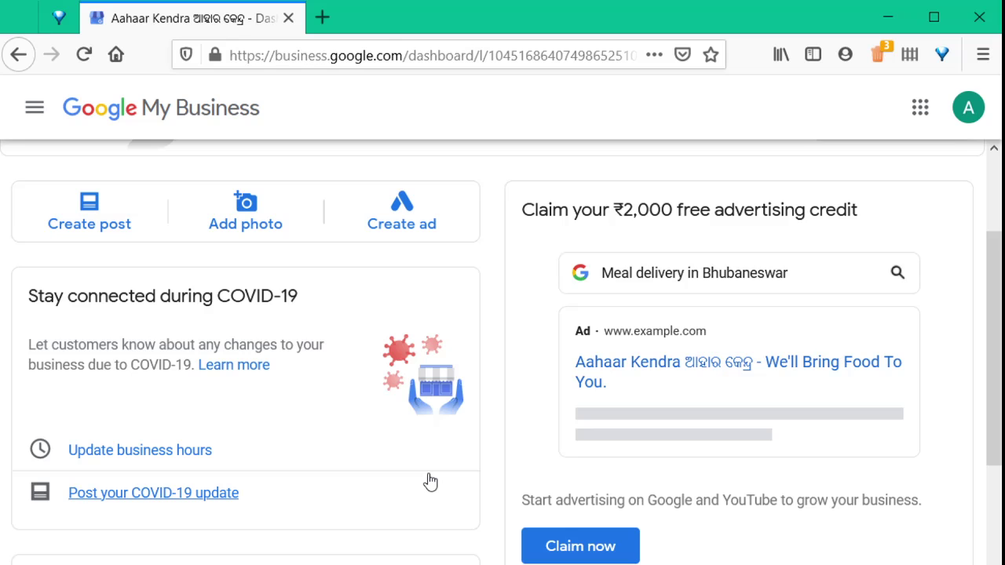
scroll(429, 481, down, 3)
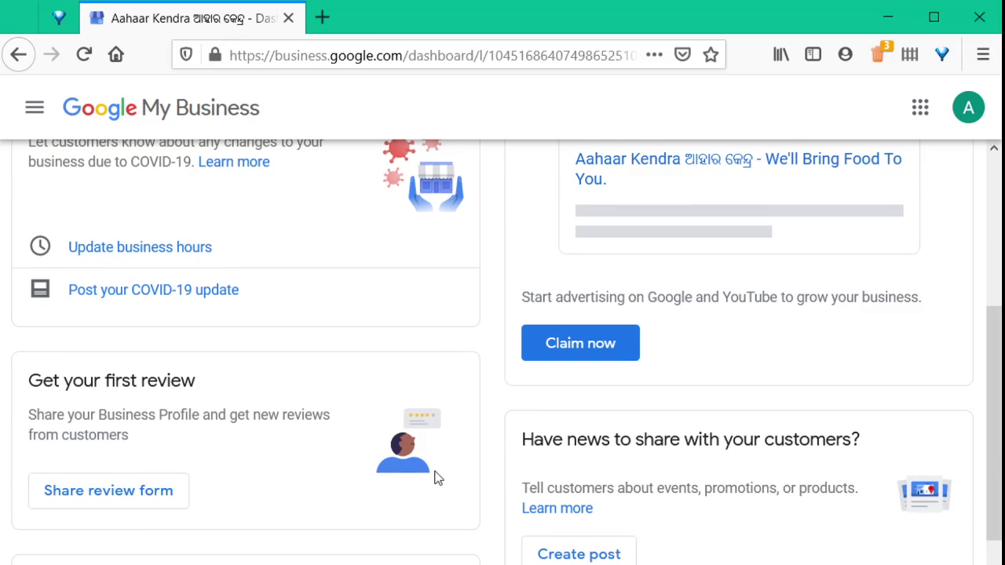
scroll(438, 479, up, 2)
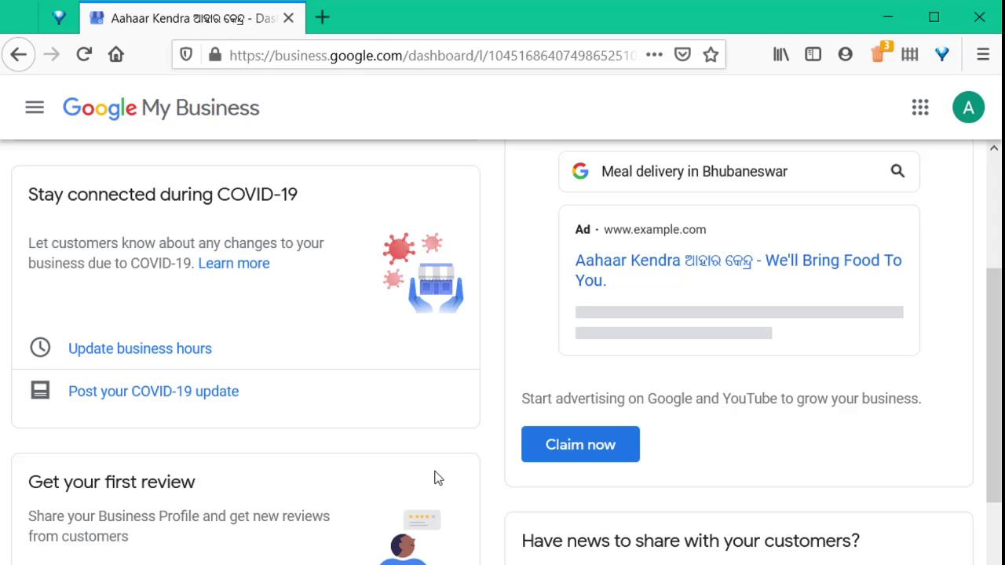